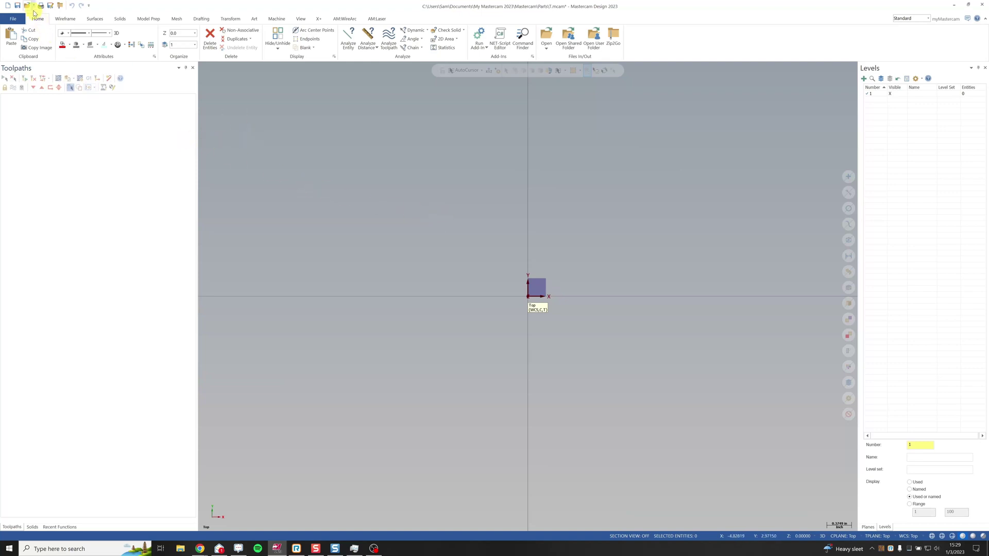
Browse to the X+ folder with all file types shown and select Kurt-3600V-WEB.step
left_click(27, 5)
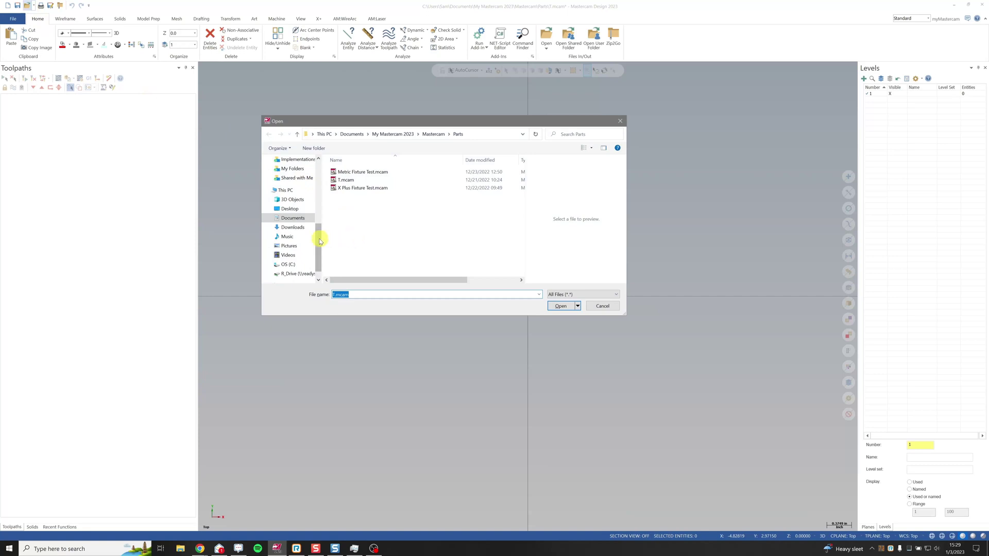
scroll(291, 237, "up", 4)
left_click(298, 188)
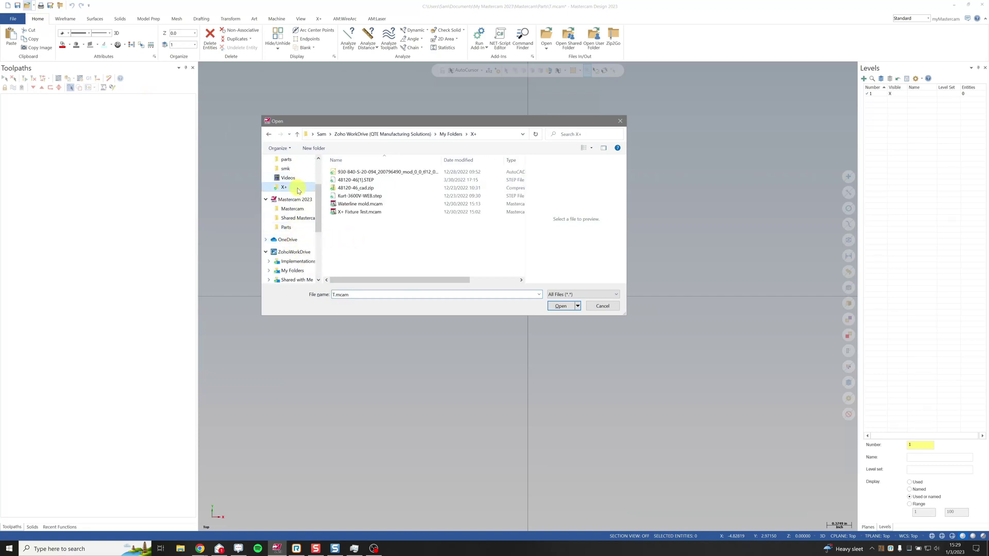
left_click(595, 297)
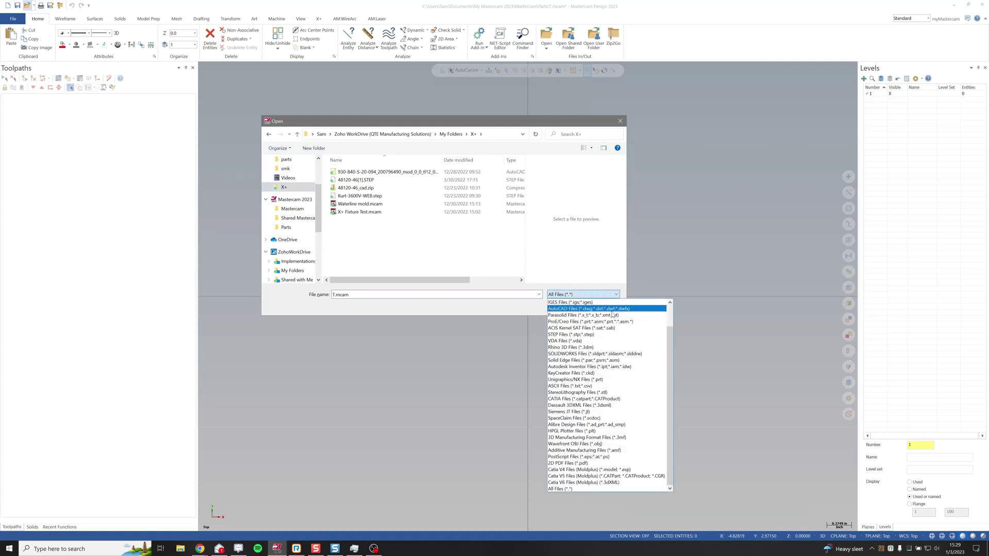
left_click(590, 489)
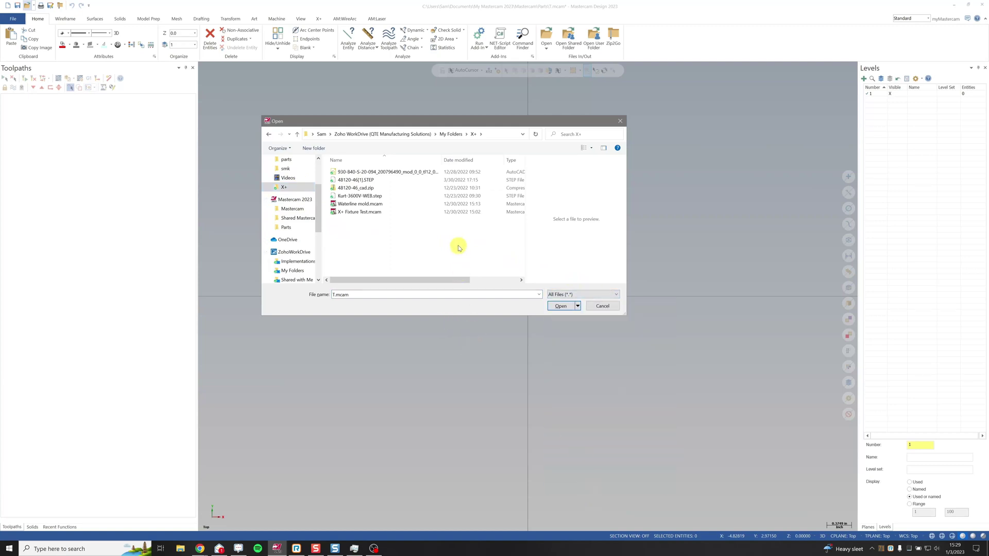
left_click(404, 197)
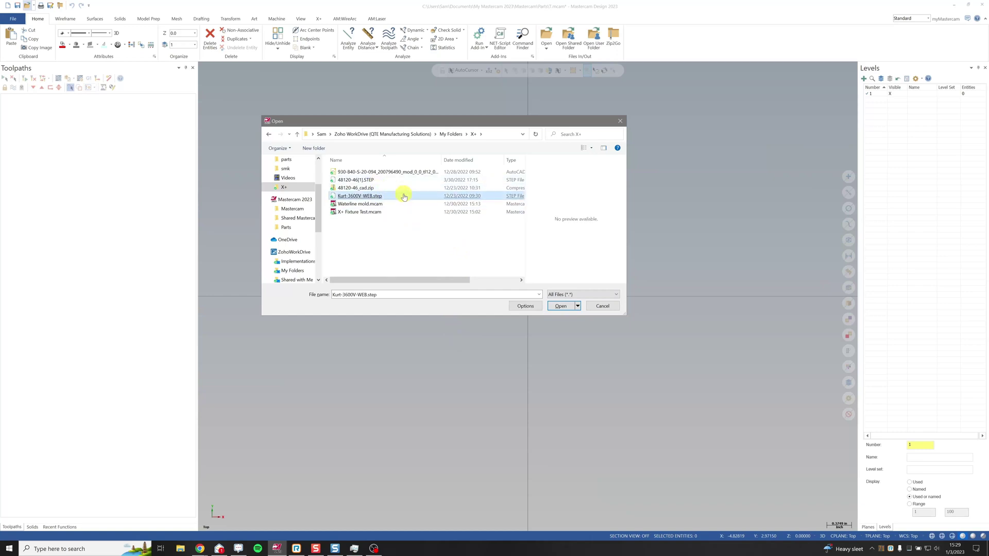
Turn off Edge curves in the STEP import options and load the vise file
left_click(537, 307)
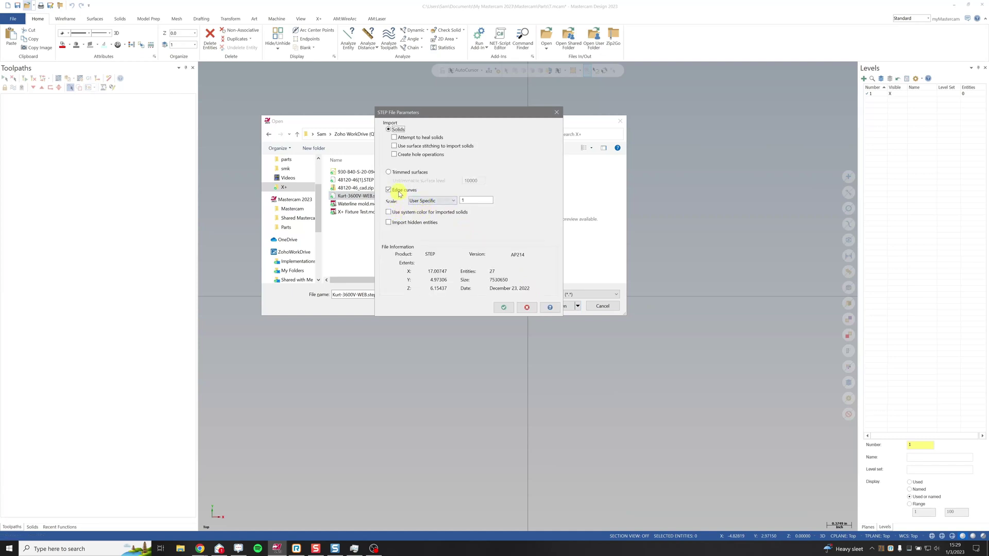
left_click(399, 191)
left_click(504, 307)
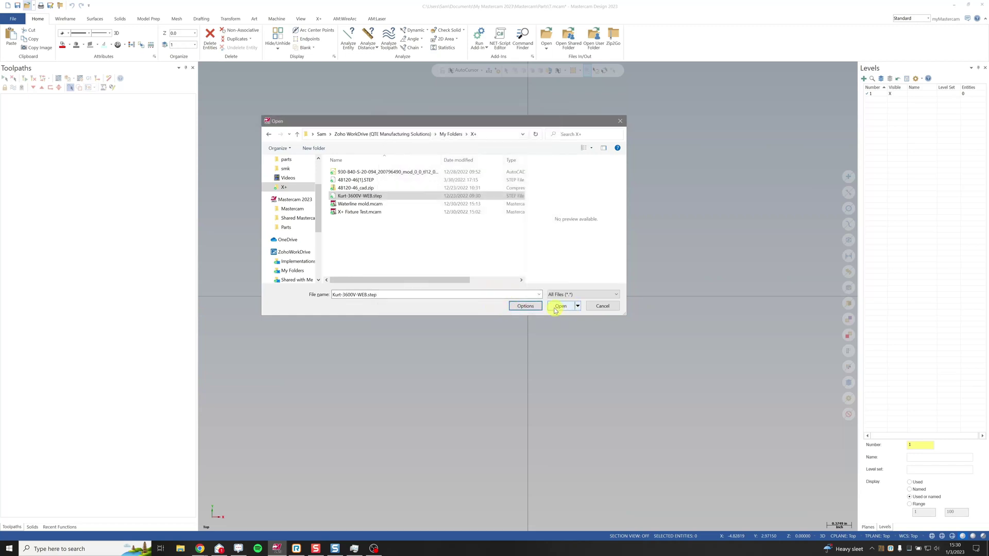
left_click(561, 306)
left_click(514, 287)
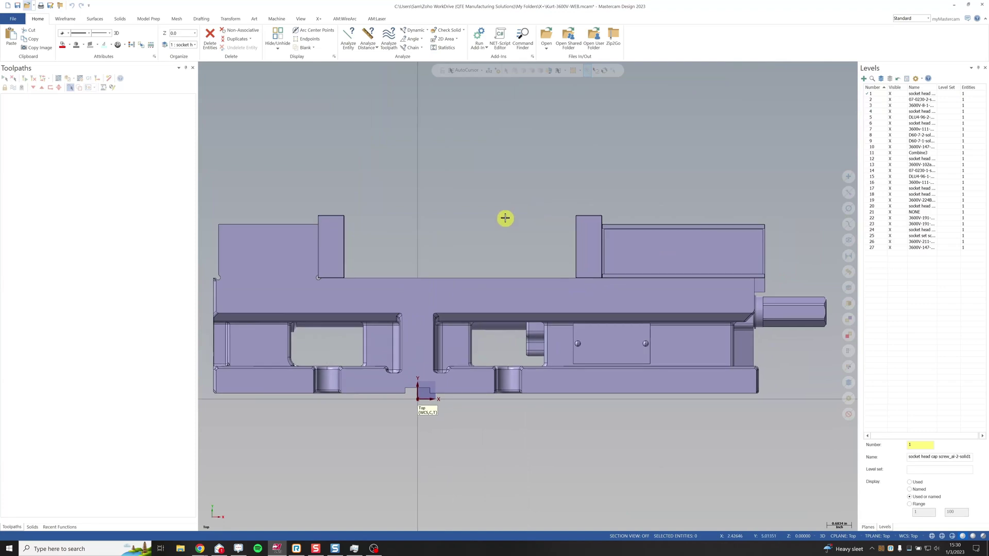
Show the imported vise in isometric view and window-select the whole model
key("alt+7")
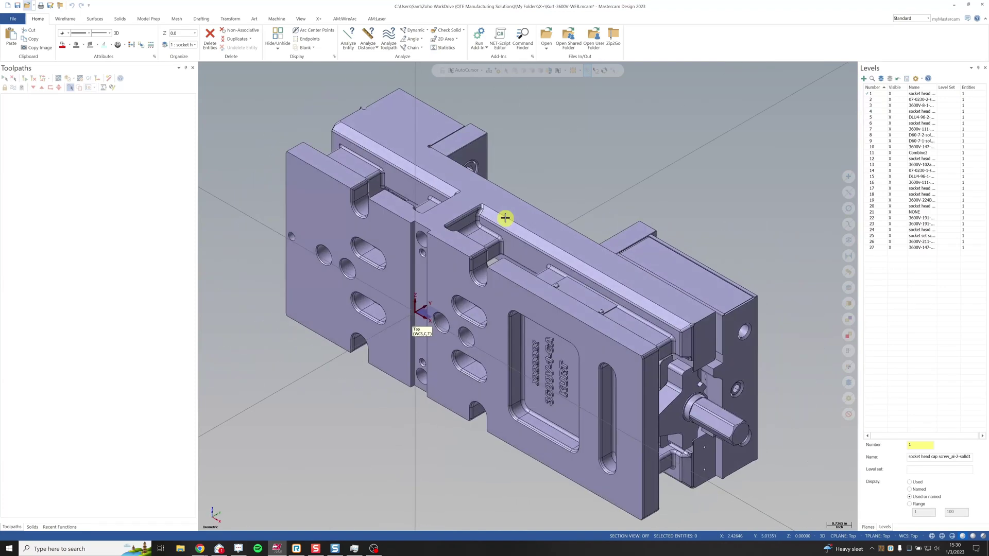
scroll(534, 190, "down", 3)
scroll(534, 190, "up", 4)
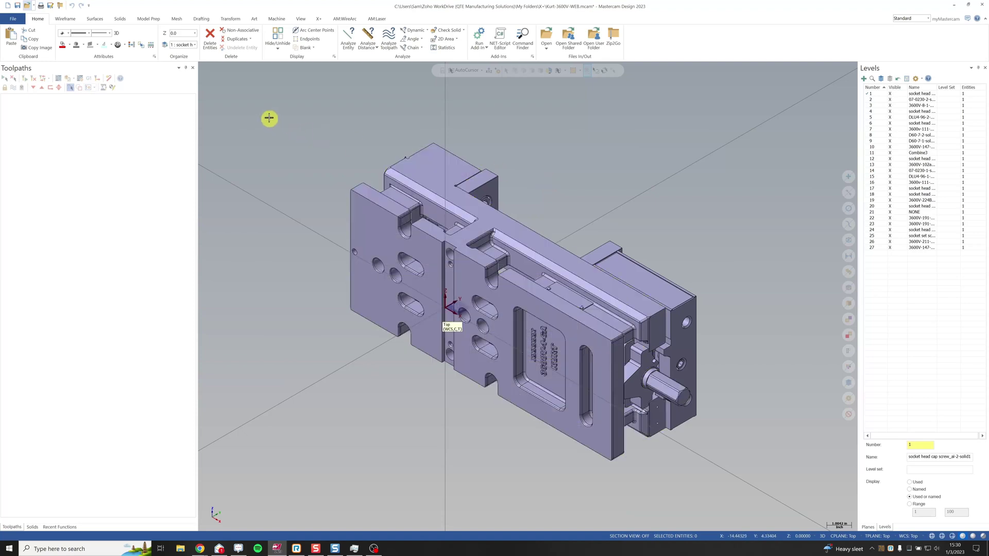
left_click_drag(257, 105, 773, 491)
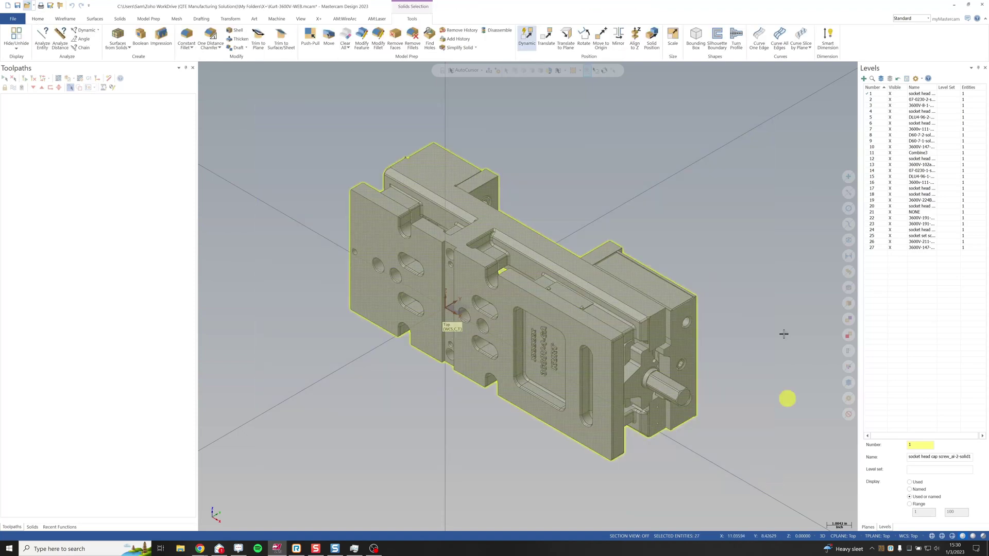
Rotate all 27 vise bodies with Dynamic transform until the vise stands upright, checking the right-side view
left_click(527, 37)
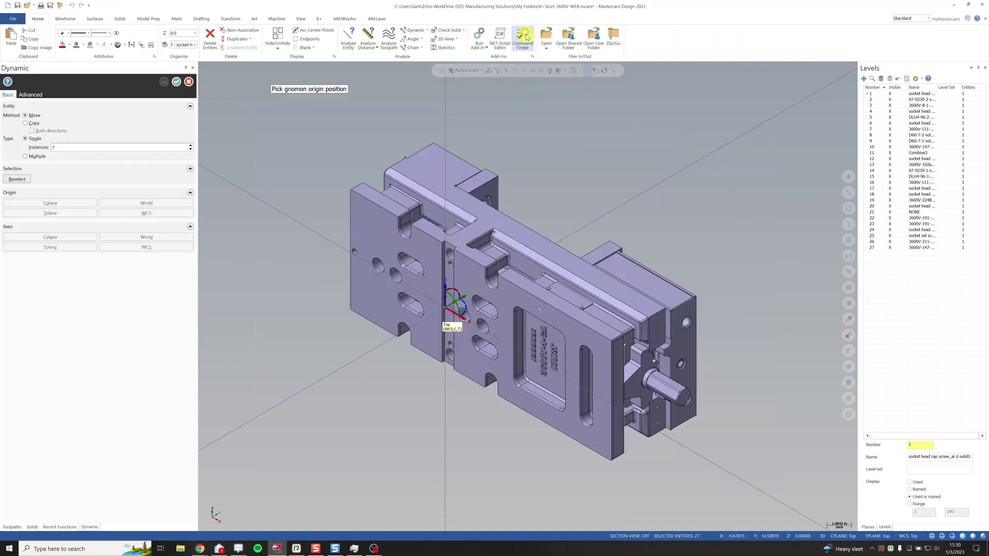
left_click(448, 312)
left_click(456, 293)
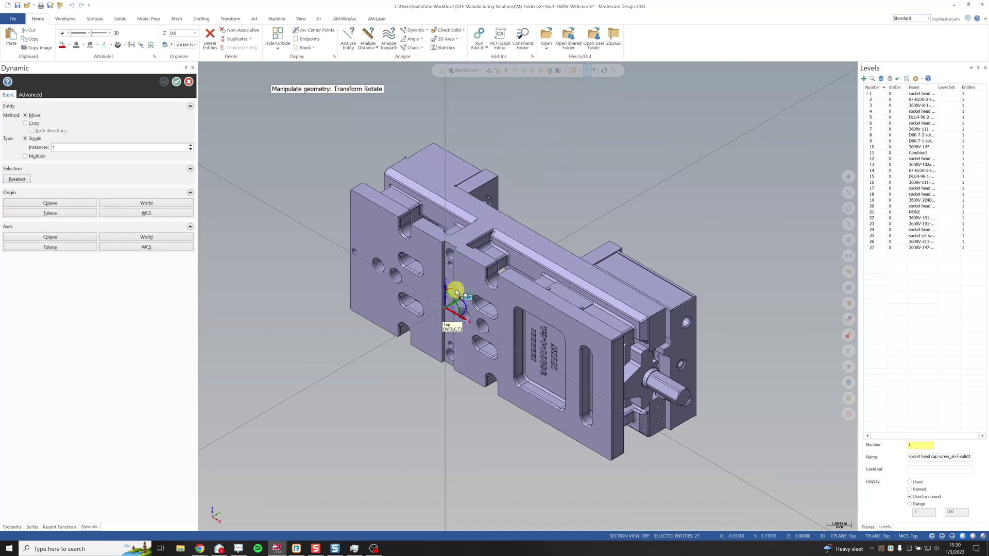
left_click(451, 292)
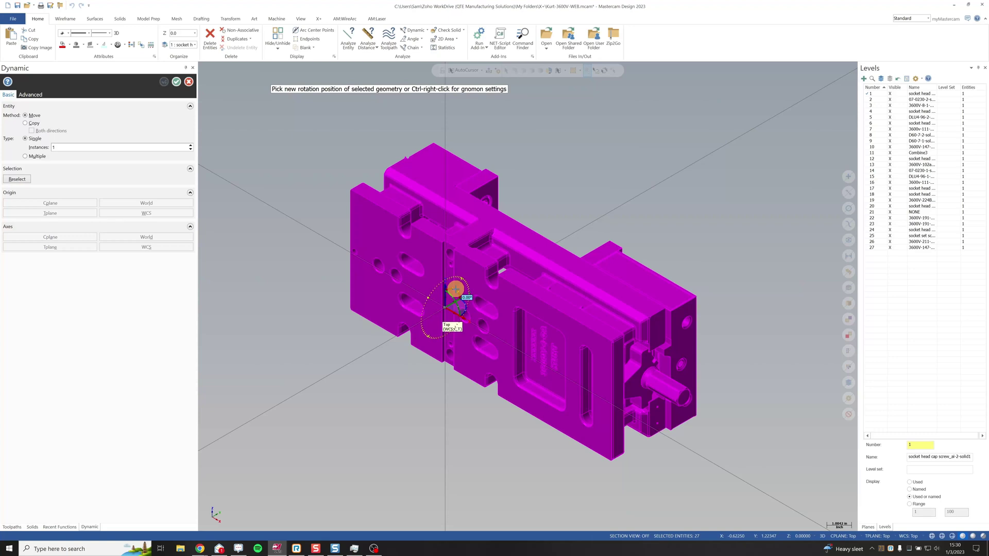
left_click(441, 299)
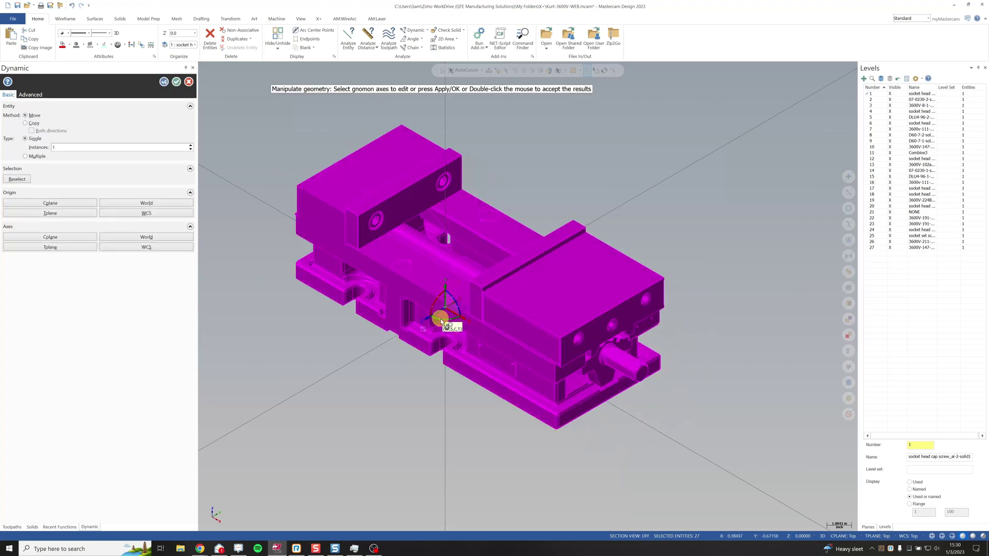
left_click(441, 316)
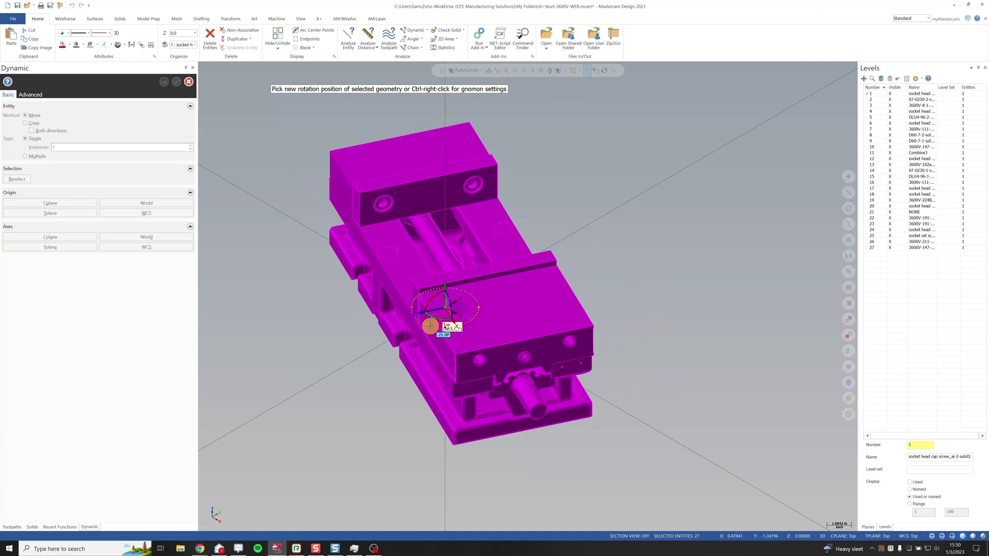
left_click(431, 327)
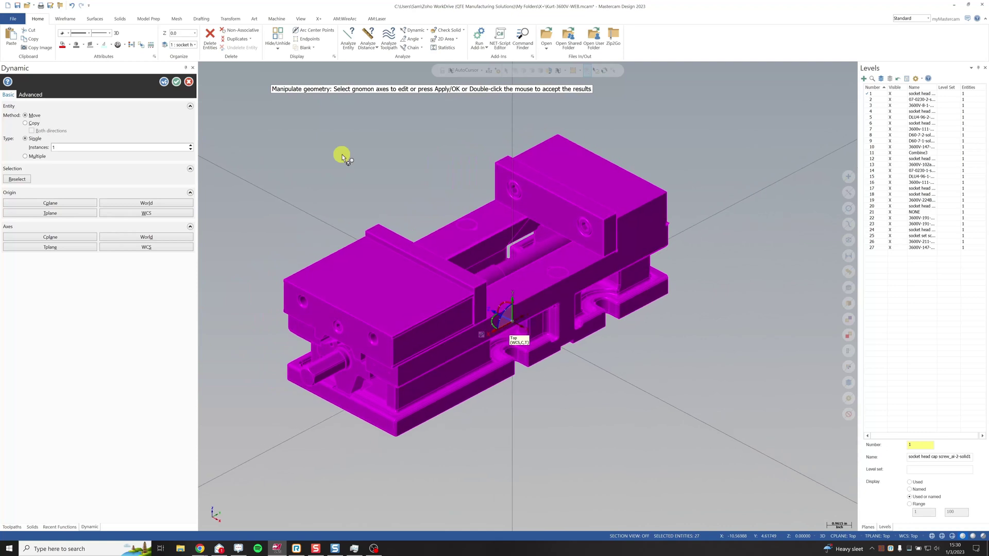
key("alt+5")
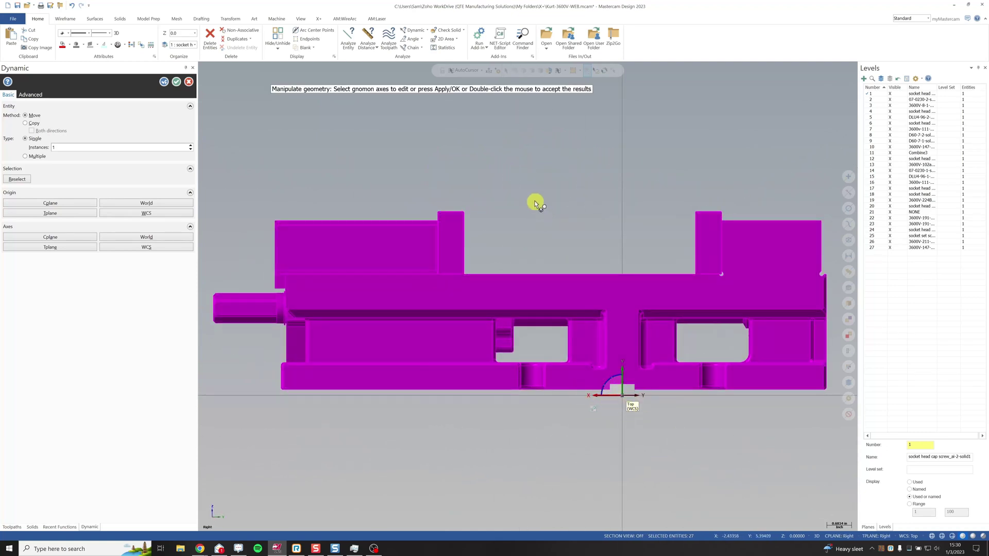
key("alt+7")
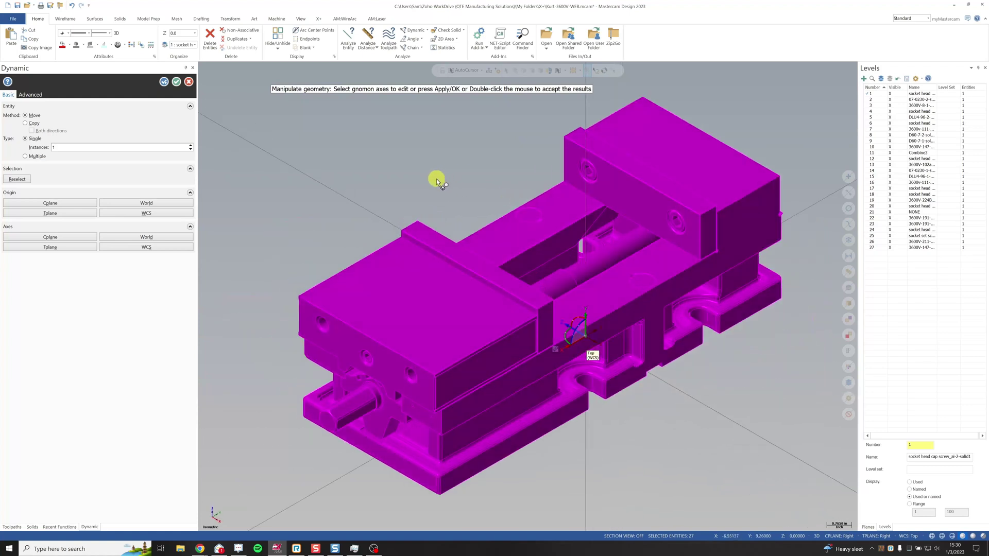
key("alt+Left")
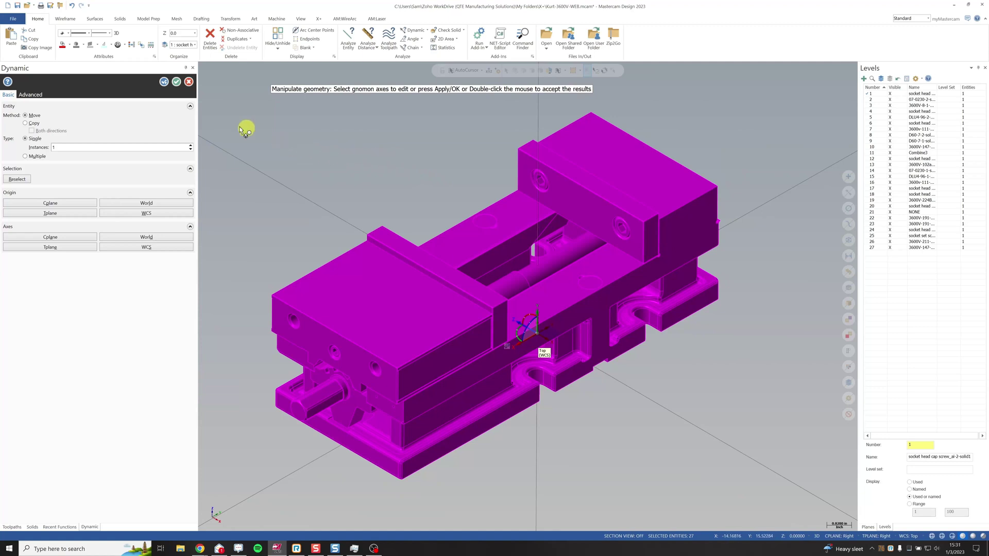
Apply the rotation and reselect the whole vise for another Dynamic transform move
left_click(165, 82)
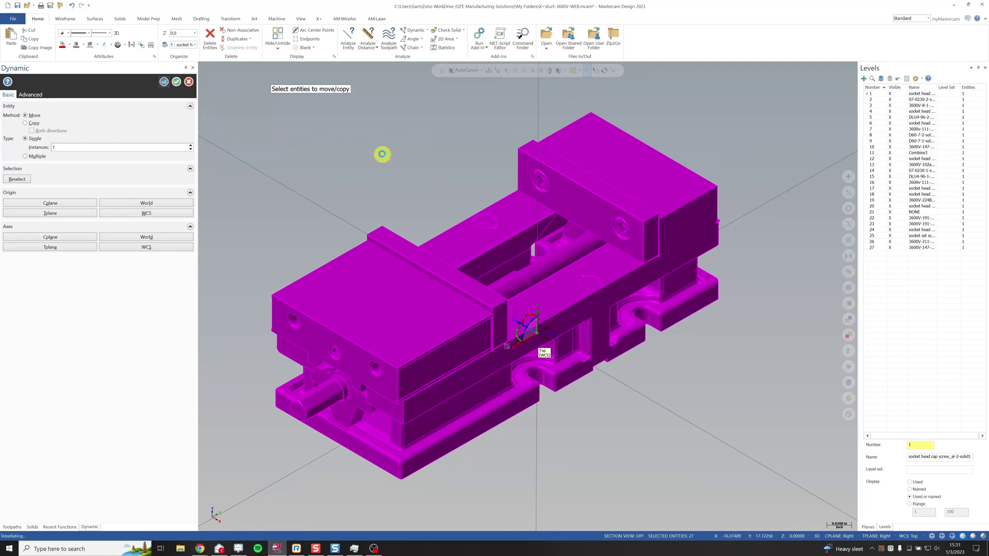
left_click_drag(216, 77, 799, 484)
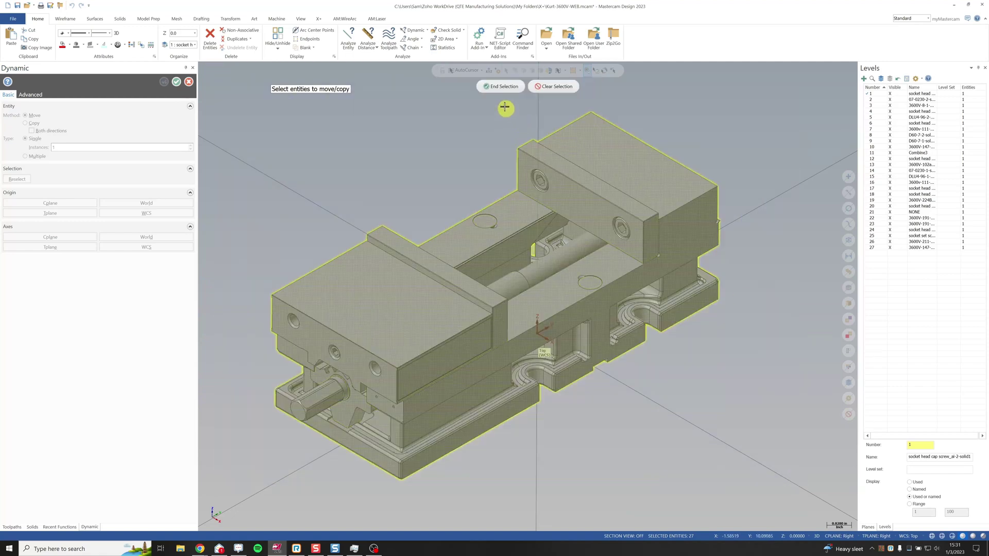
left_click(492, 86)
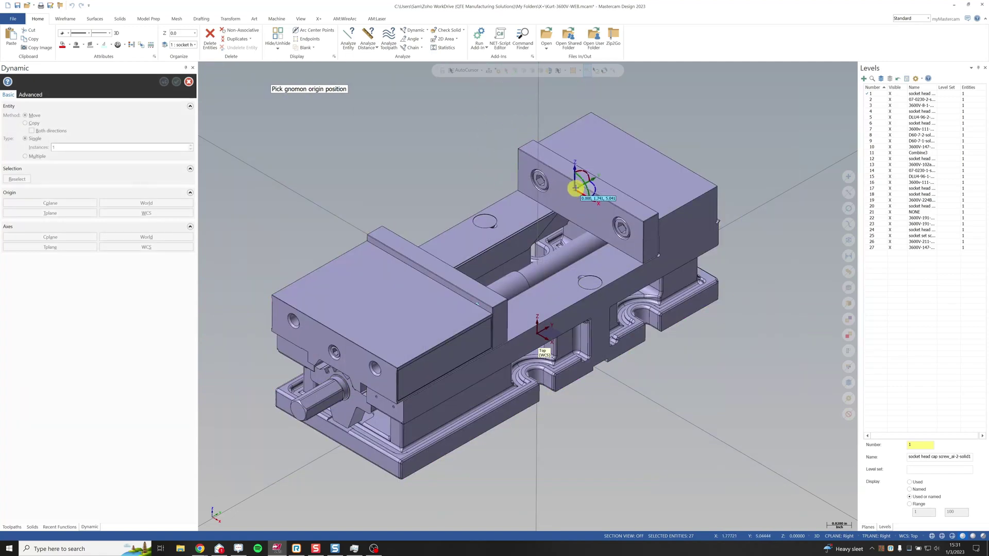
scroll(576, 185, "up", 5)
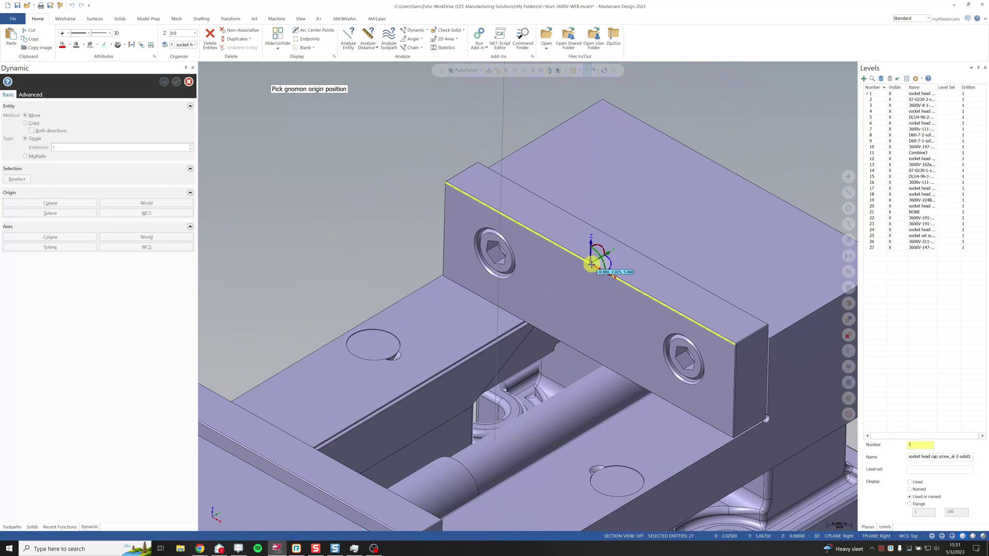
Move the vise vertically from the jaw's top edge, verify from the right, and accept it
left_click(588, 258)
left_click(591, 251)
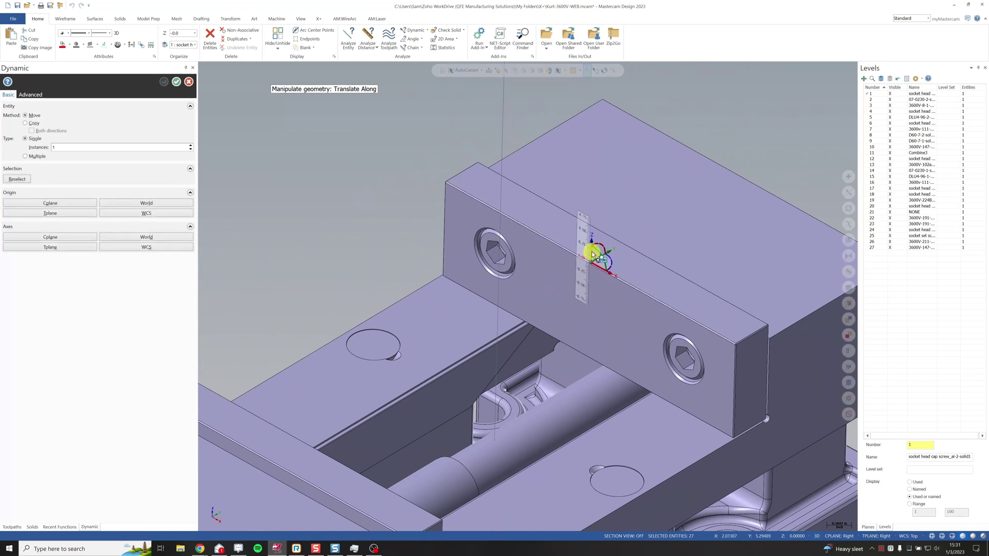
scroll(590, 262, "down", 5)
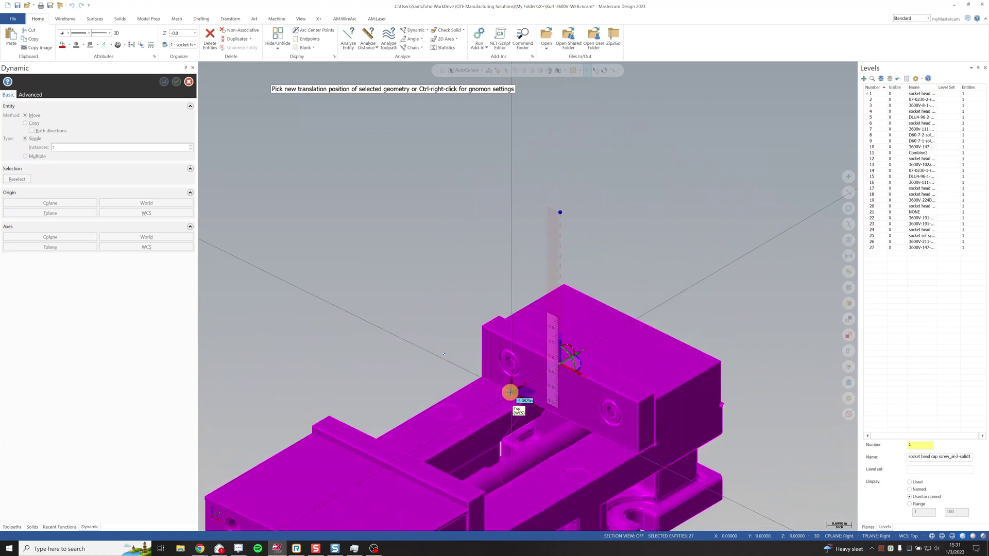
left_click(509, 392)
scroll(441, 326, "down", 1)
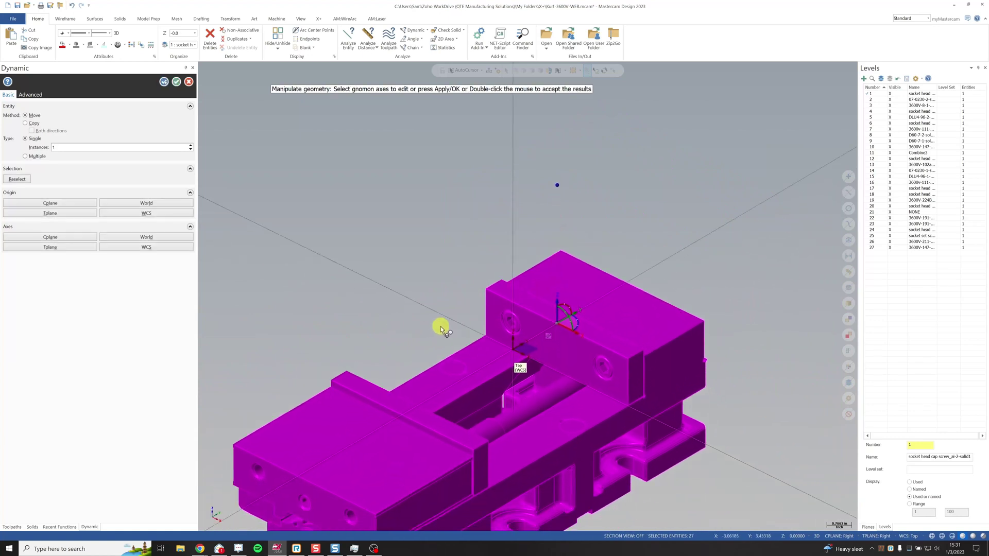
key("alt+5")
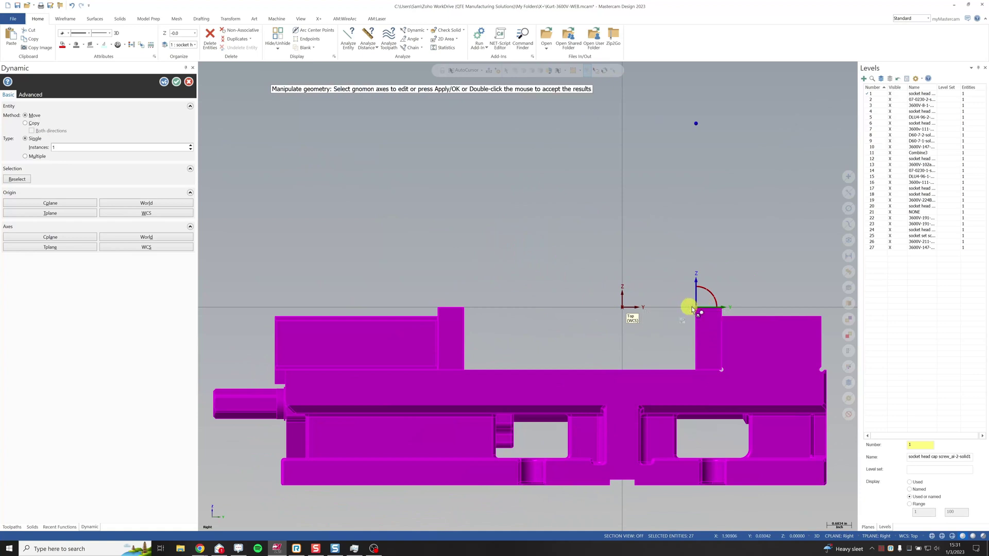
key("alt+7")
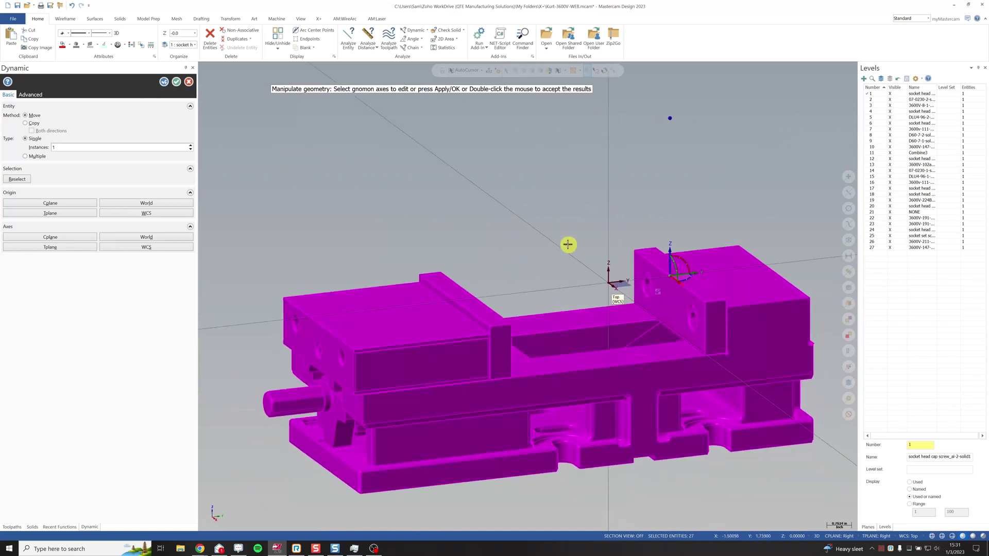
left_click(176, 81)
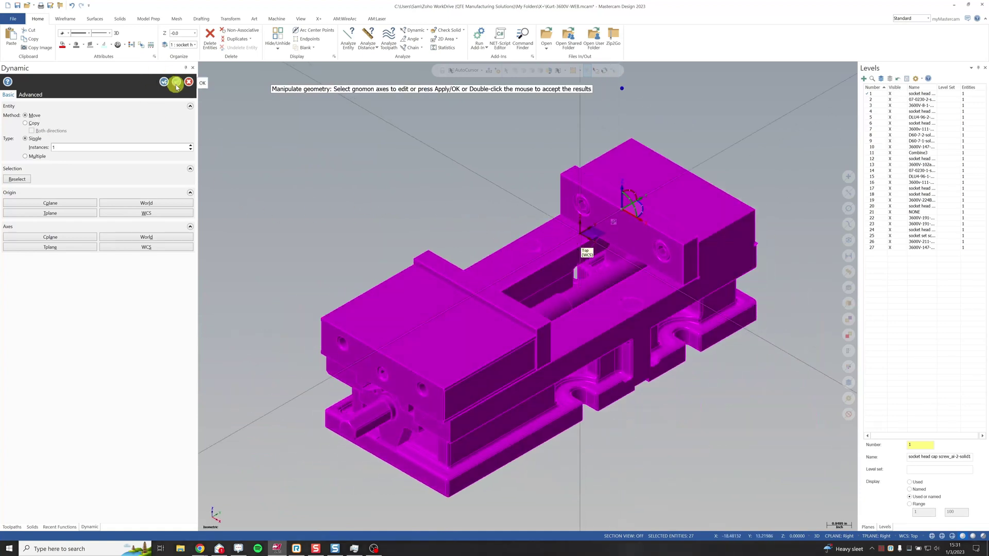
double_click(360, 172)
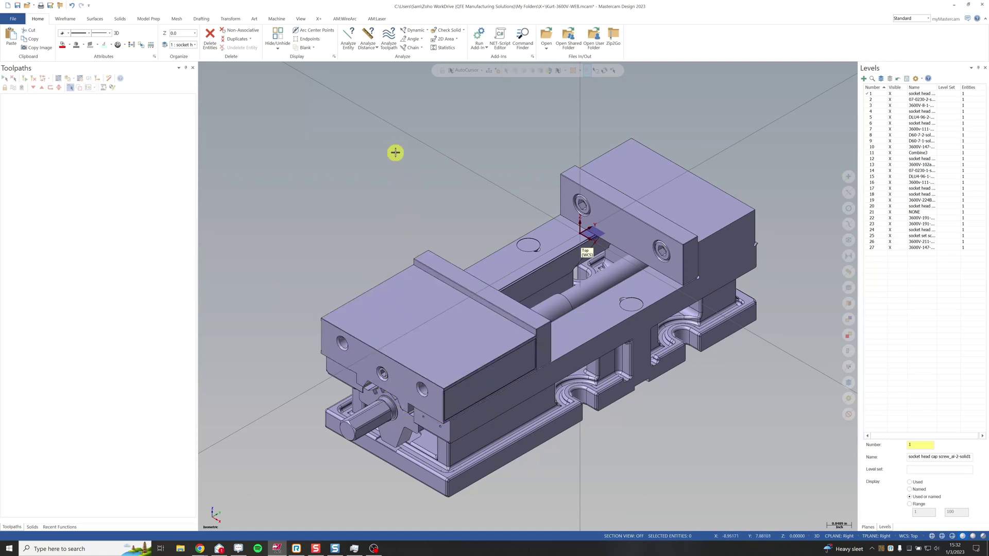
Add level 1000 named 'Fixed Jaw'
left_click(864, 78)
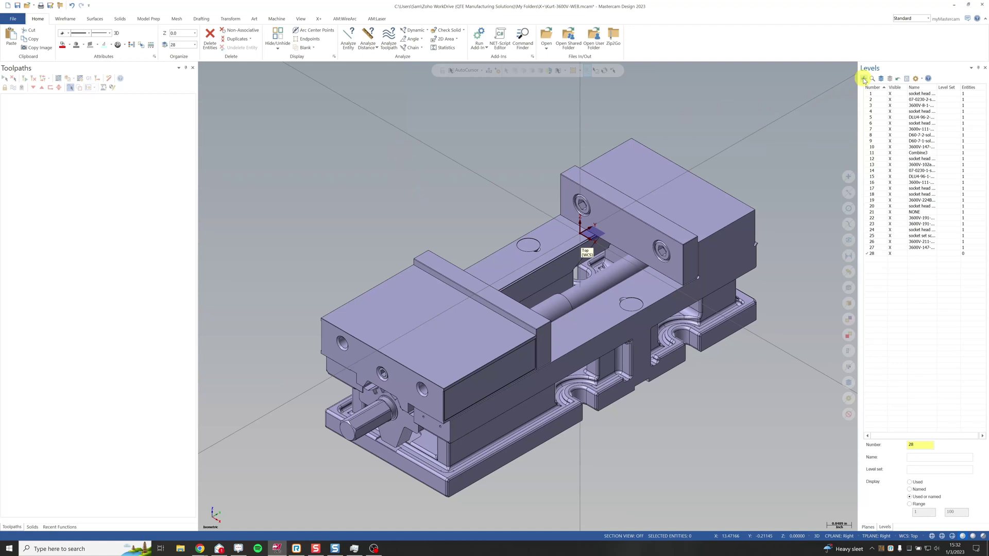
double_click(873, 253)
double_click(916, 254)
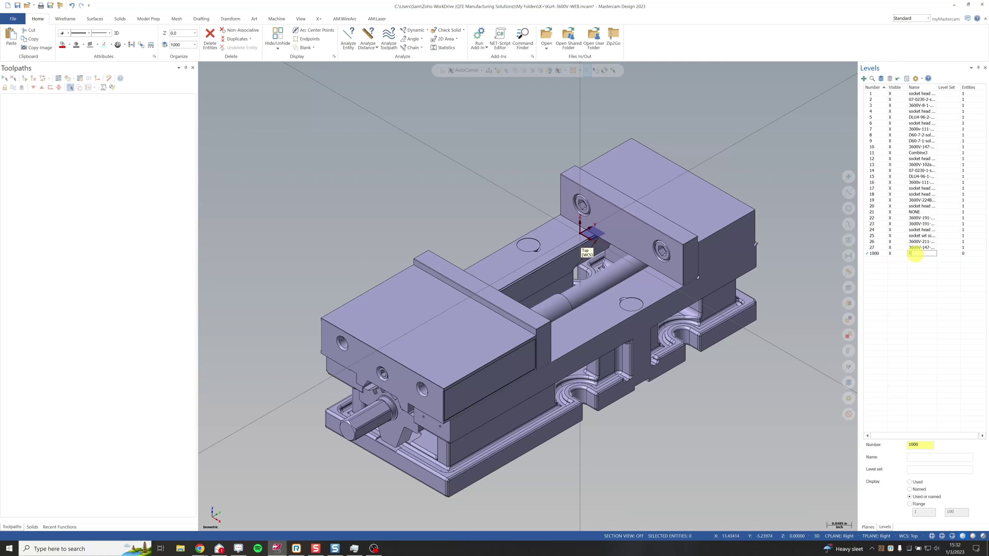
type("Fixed Jaw")
key("Return")
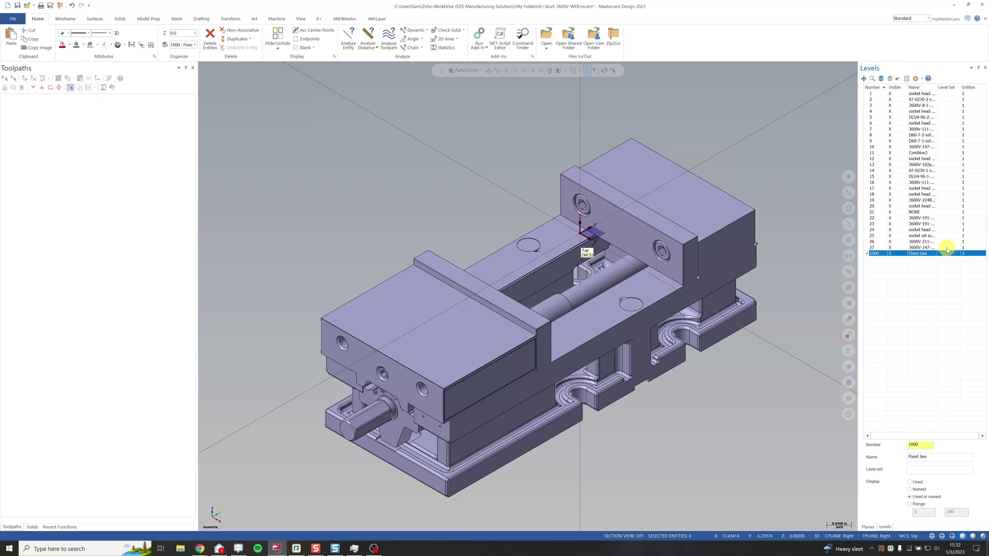
Add level 1001 named 'Moveable Jaw'
left_click(864, 78)
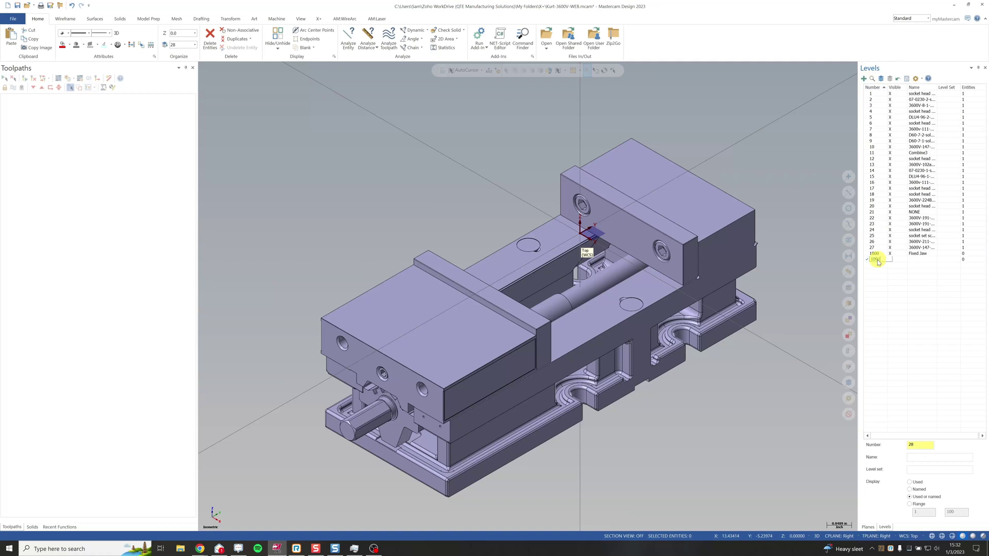
double_click(912, 259)
type("Moveable J")
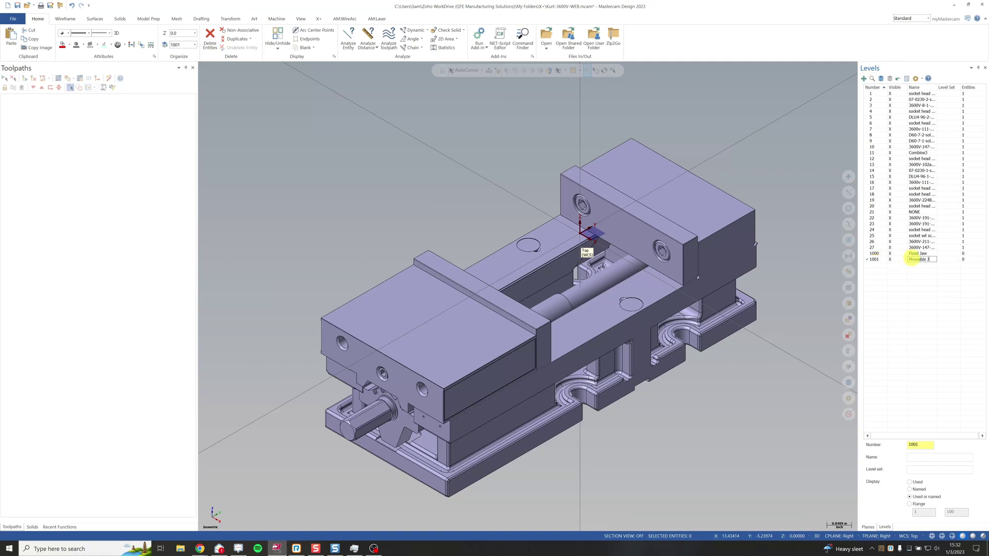
type("aw")
key("Return")
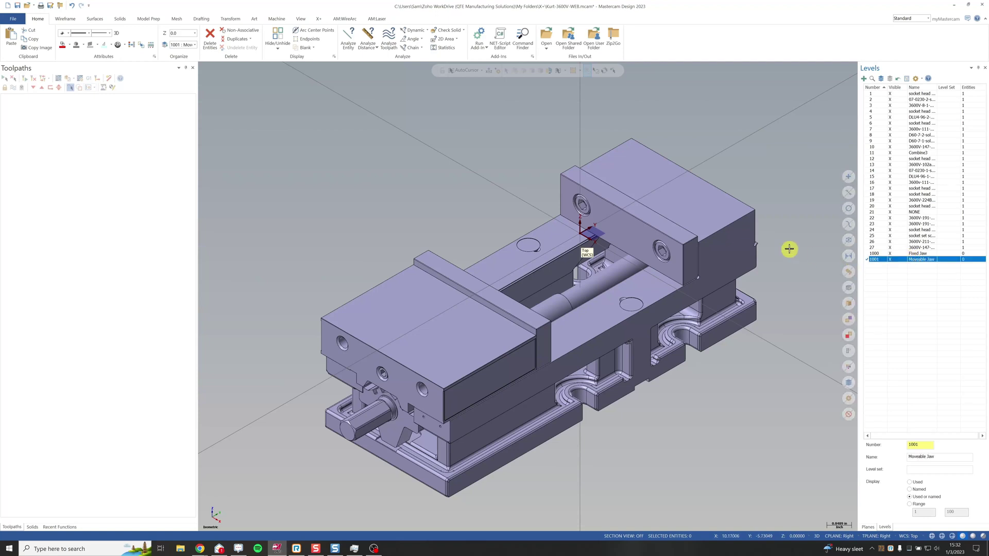
Select the moveable jaw solids and move them onto level 1001 Moveable Jaw
left_click(411, 314)
left_click(473, 383)
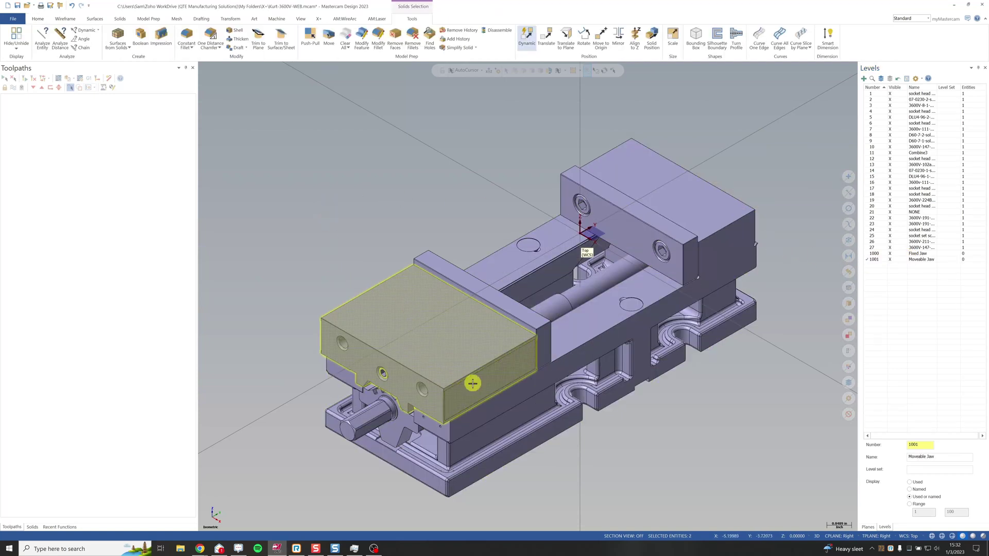
left_click(546, 350)
middle_click_drag(418, 286, 571, 281)
scroll(668, 331, "up", 3)
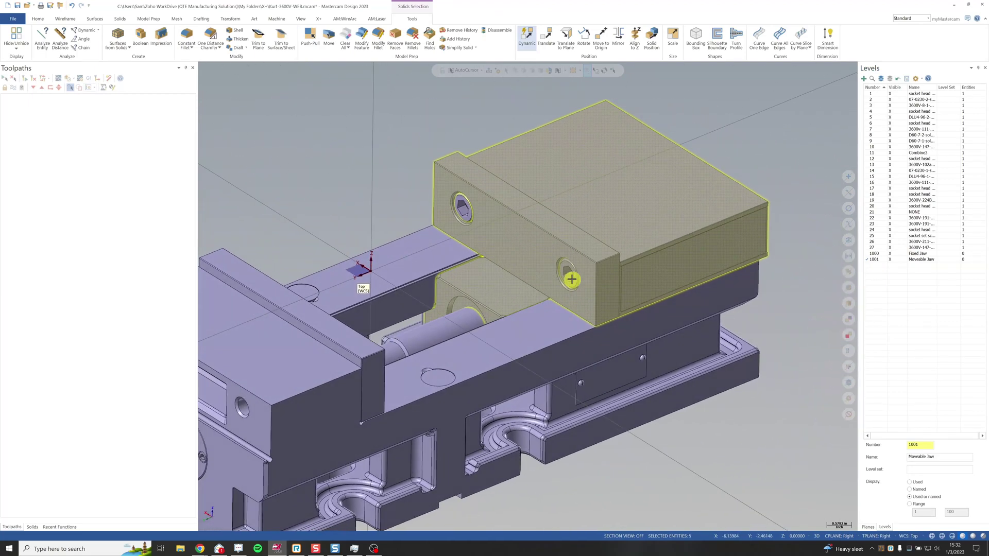
scroll(458, 209, "down", 4)
middle_click_drag(452, 206, 716, 263)
right_click(925, 261)
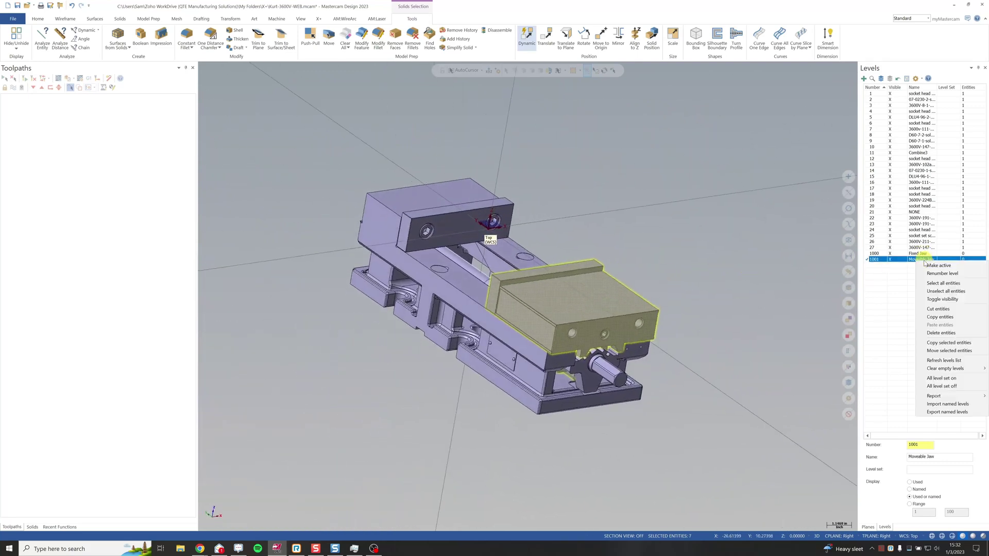
left_click(936, 350)
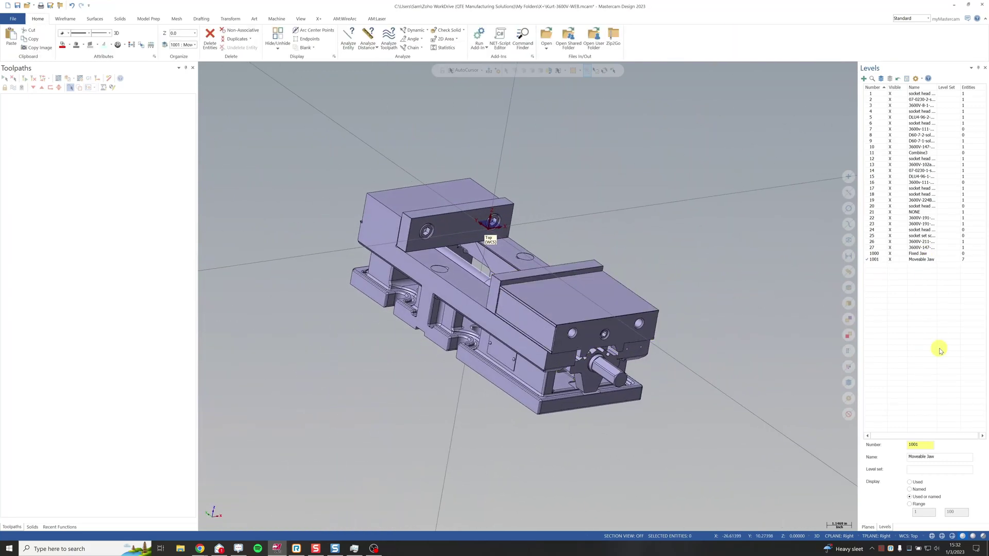
Move all remaining solids onto level 1000 Fixed Jaw and make Moveable Jaw visible again
middle_click_drag(736, 273, 694, 255)
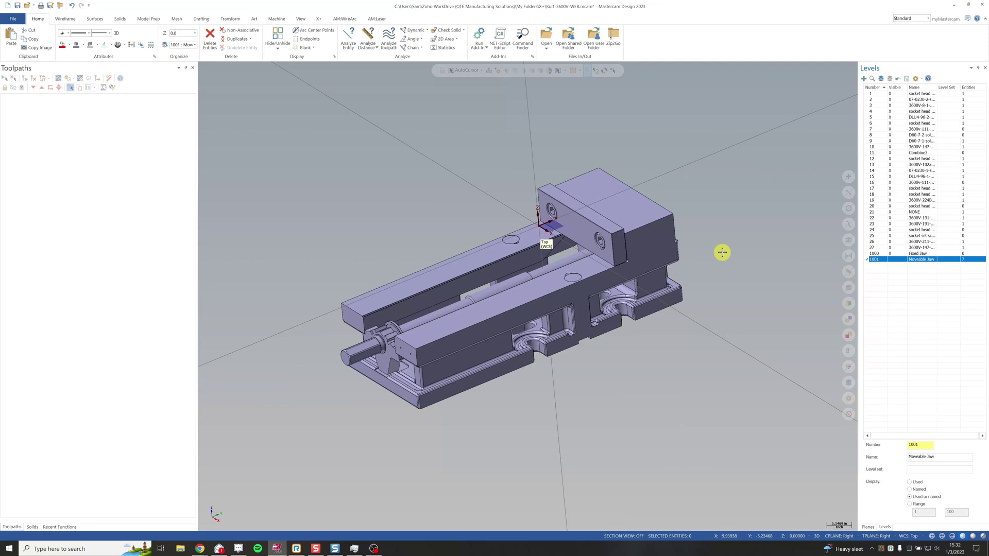
key("ctrl+a")
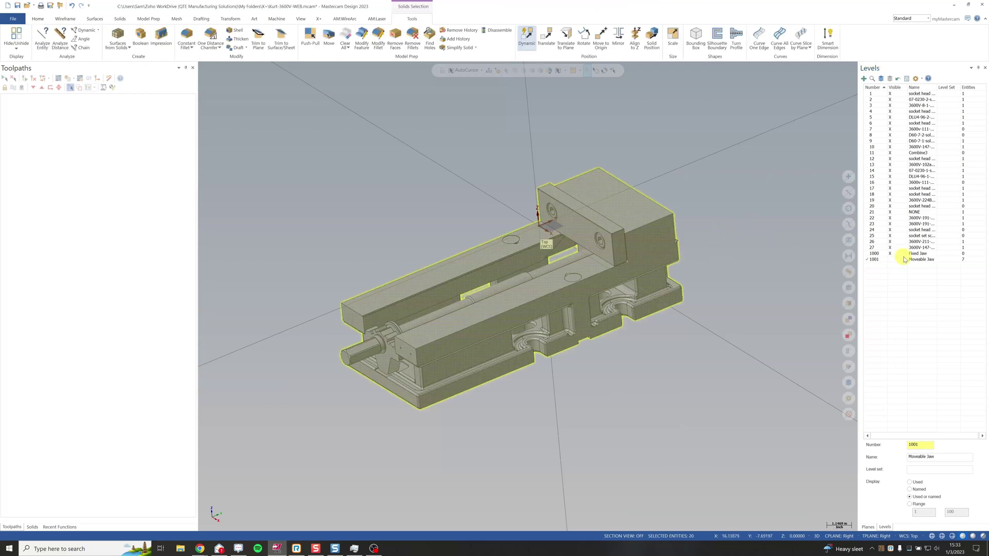
right_click(925, 254)
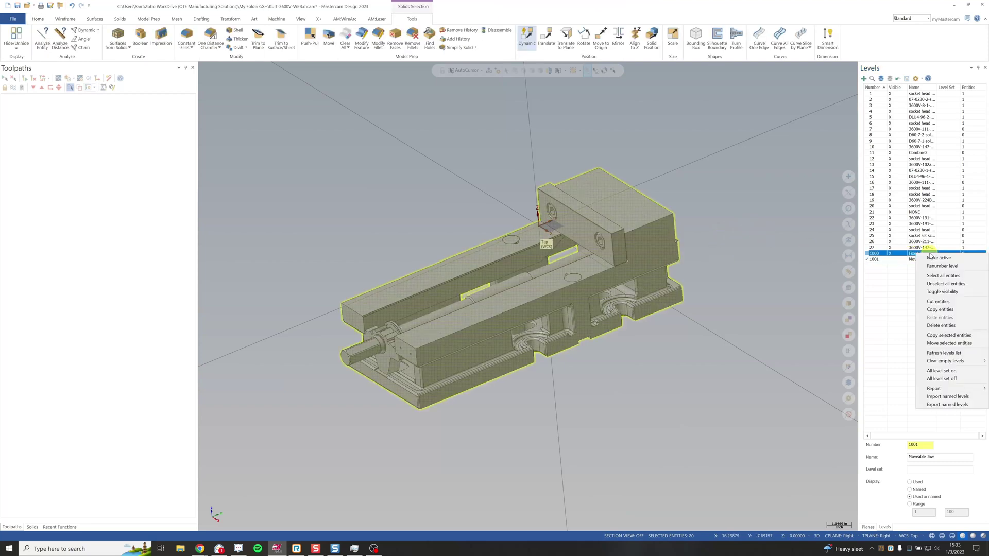
left_click(948, 343)
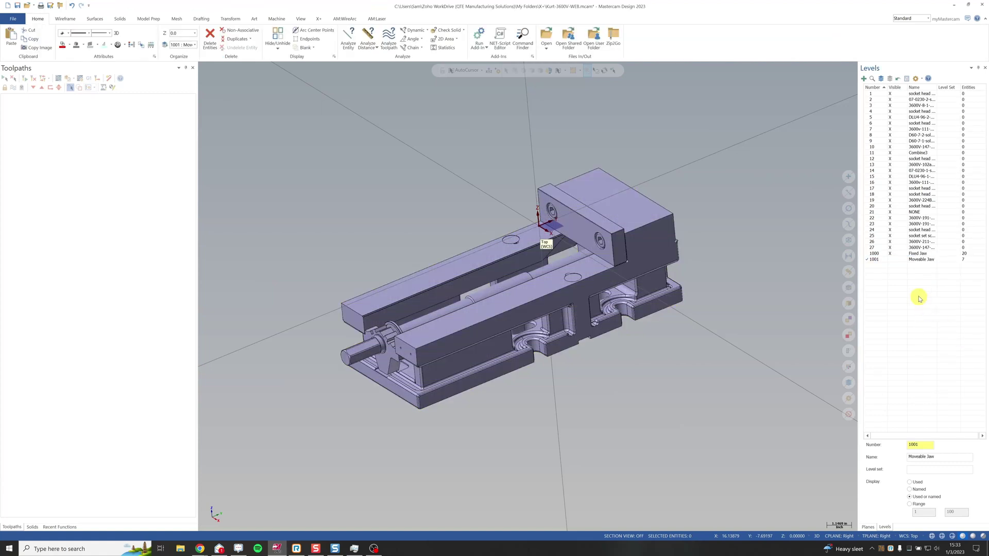
left_click(893, 260)
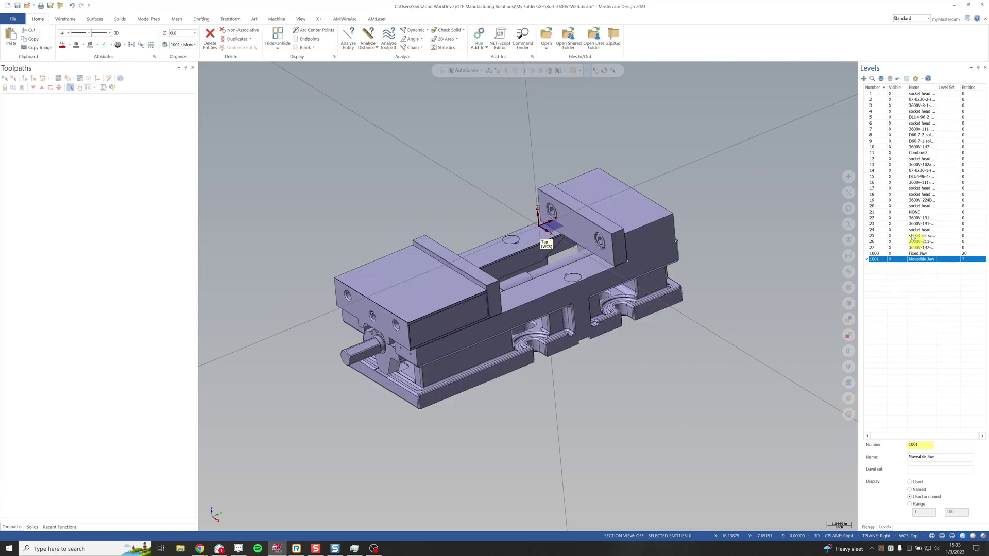
right_click(923, 183)
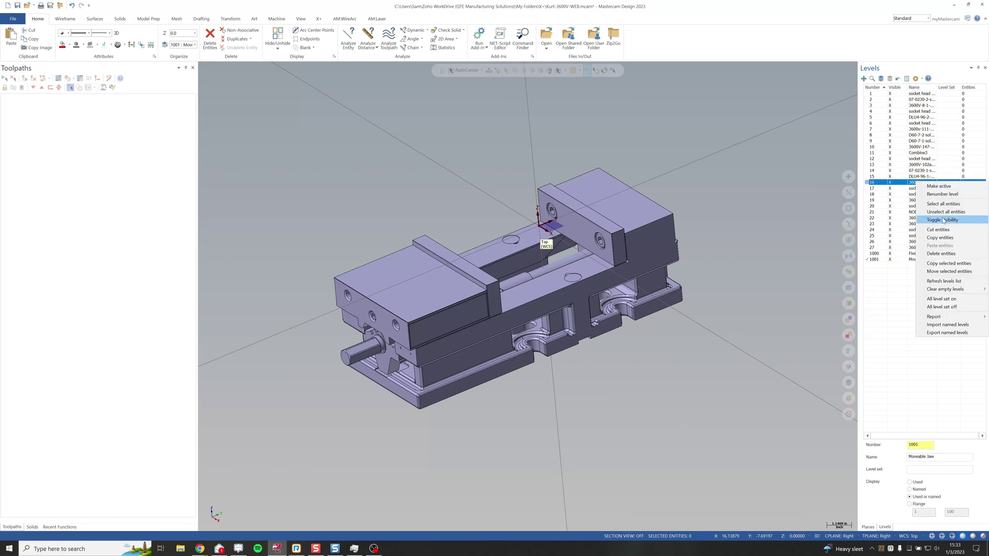
Clear all empty levels, return to isometric view, and bring up Save As
mouse_move(968, 292)
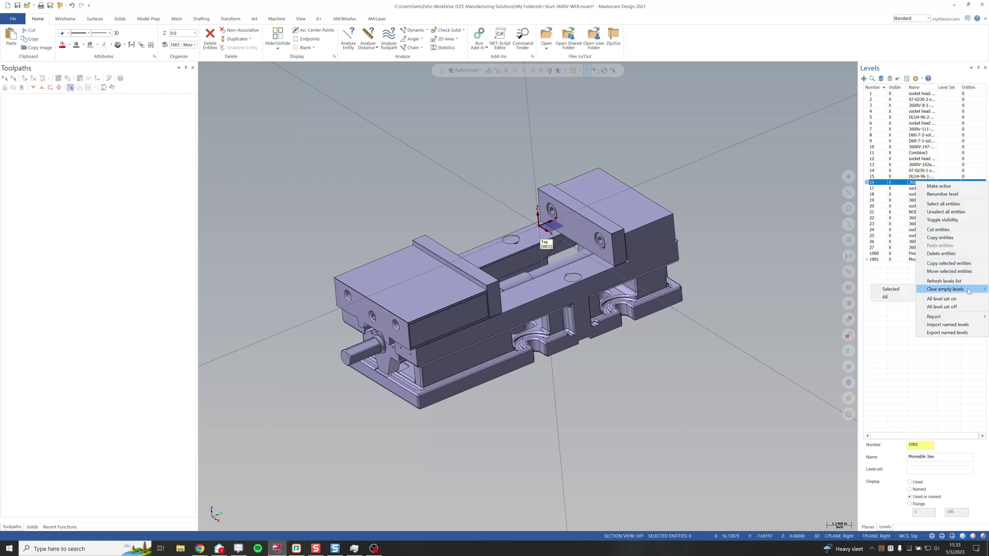
left_click(907, 297)
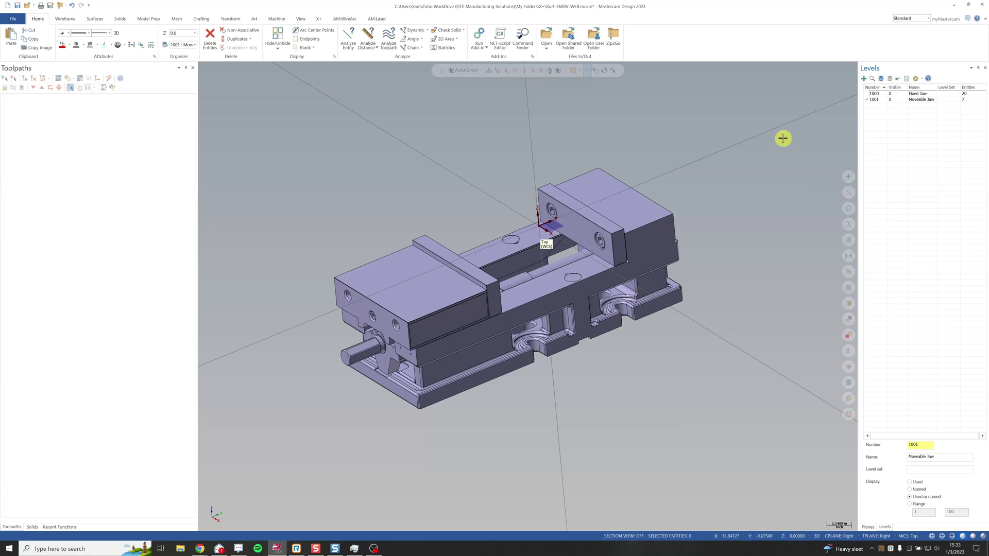
key("alt+7")
scroll(687, 130, "up", 2)
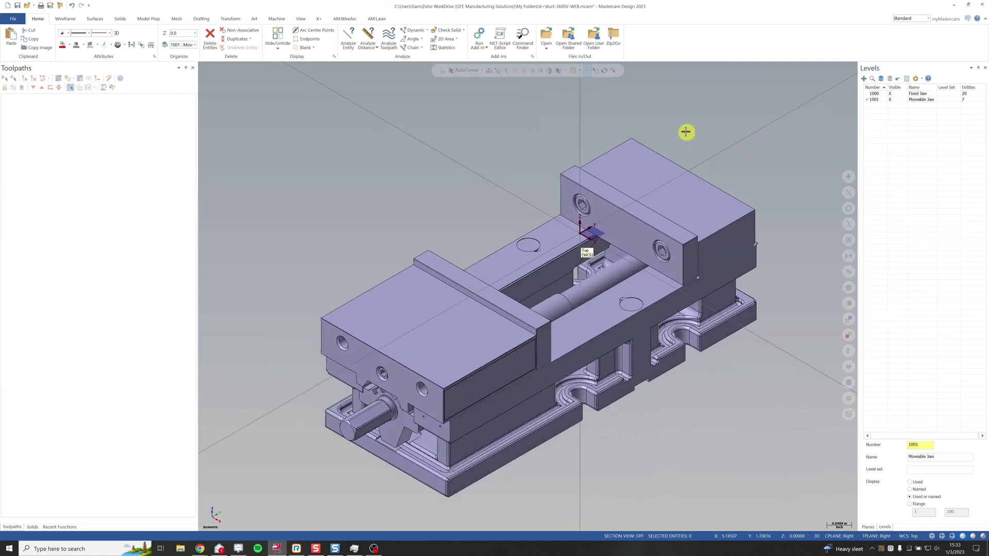
left_click(26, 6)
Navigate the Save As dialog to Public Documents\X+\fixtures\parts
left_click_drag(268, 9, 482, 85)
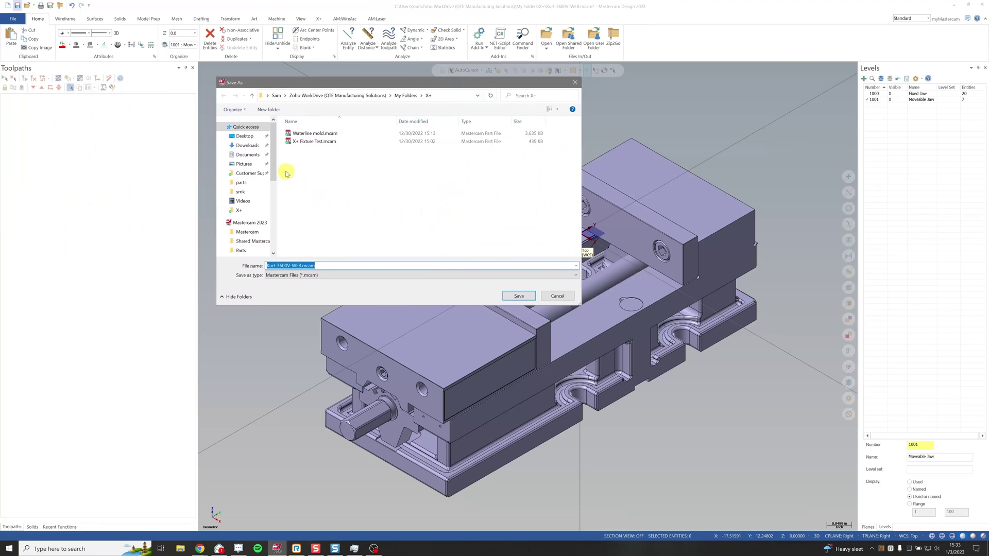
scroll(276, 167, "down", 2)
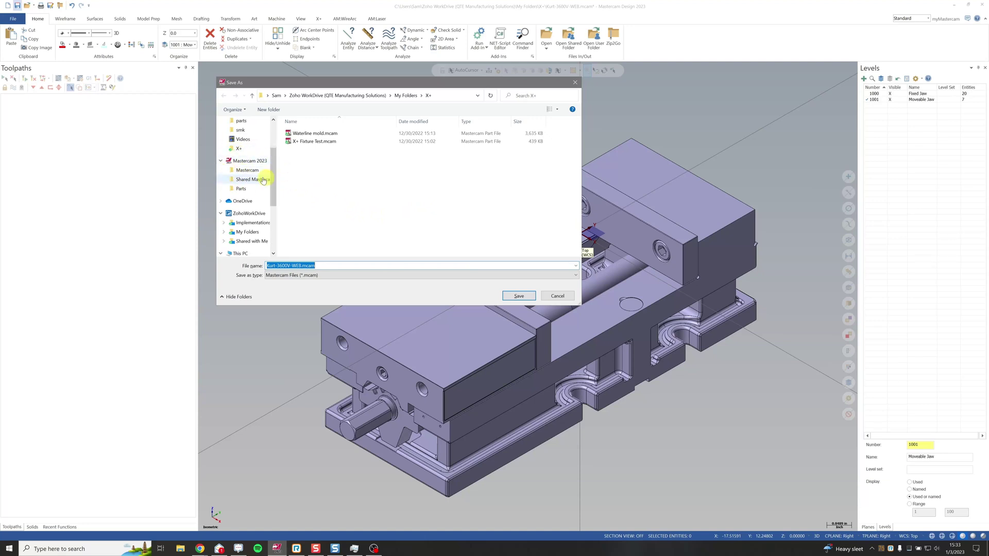
left_click(246, 180)
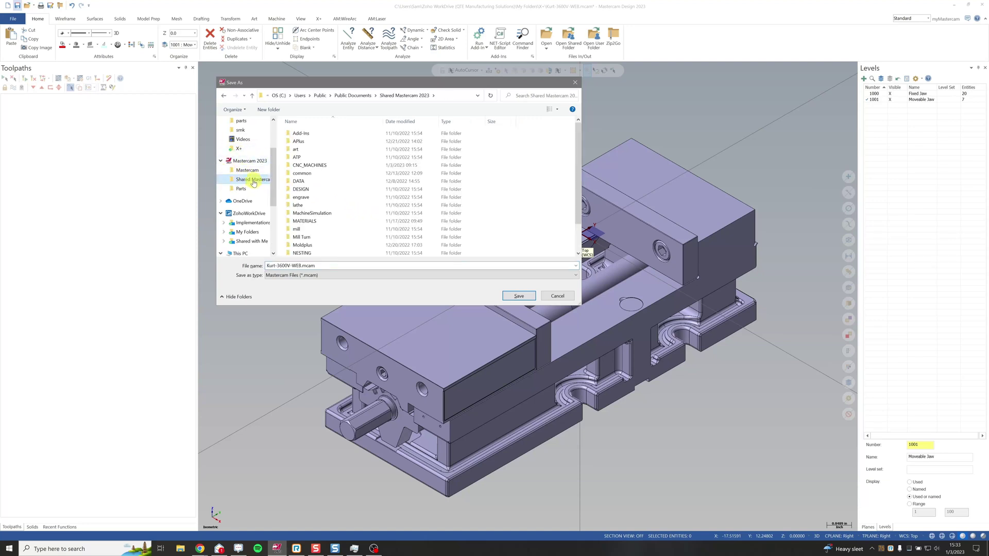
left_click(361, 96)
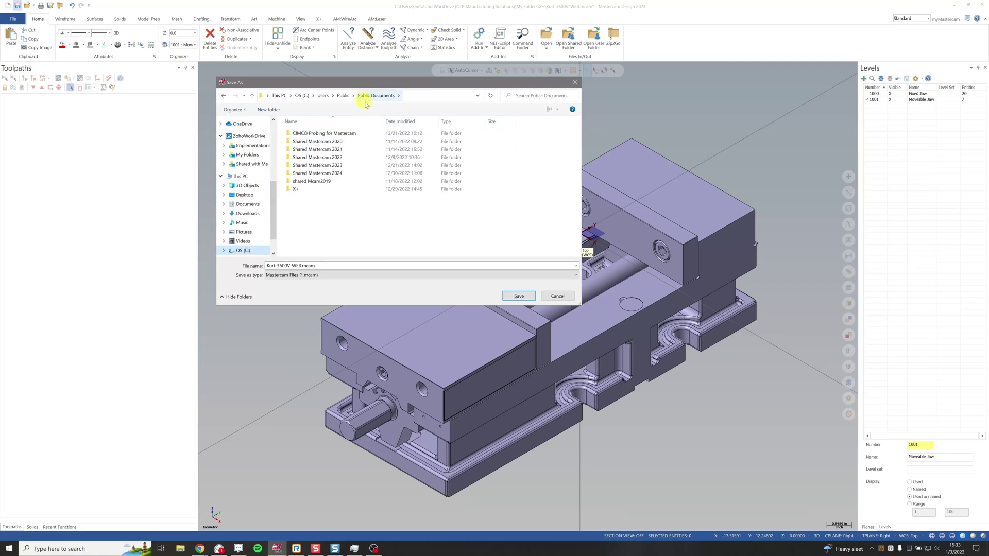
double_click(311, 189)
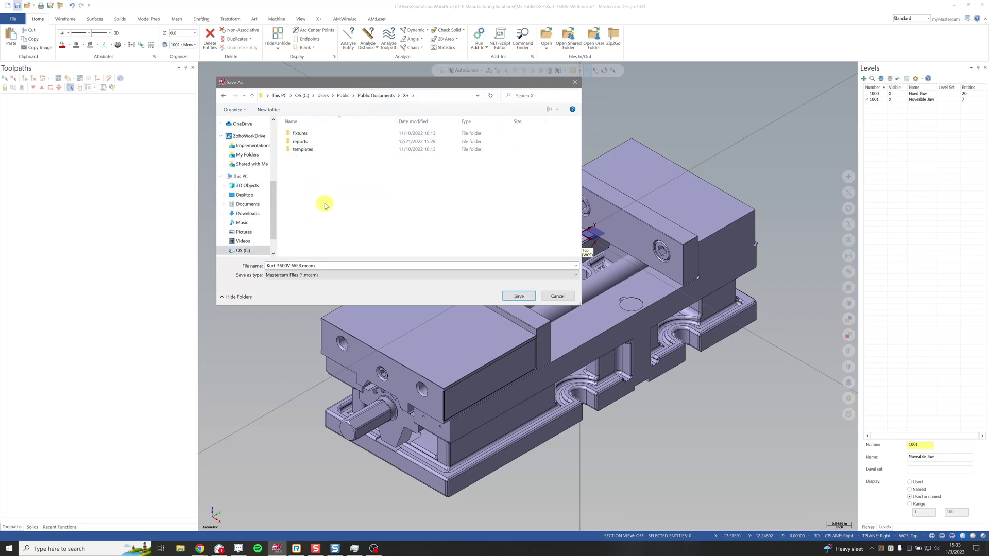
double_click(322, 135)
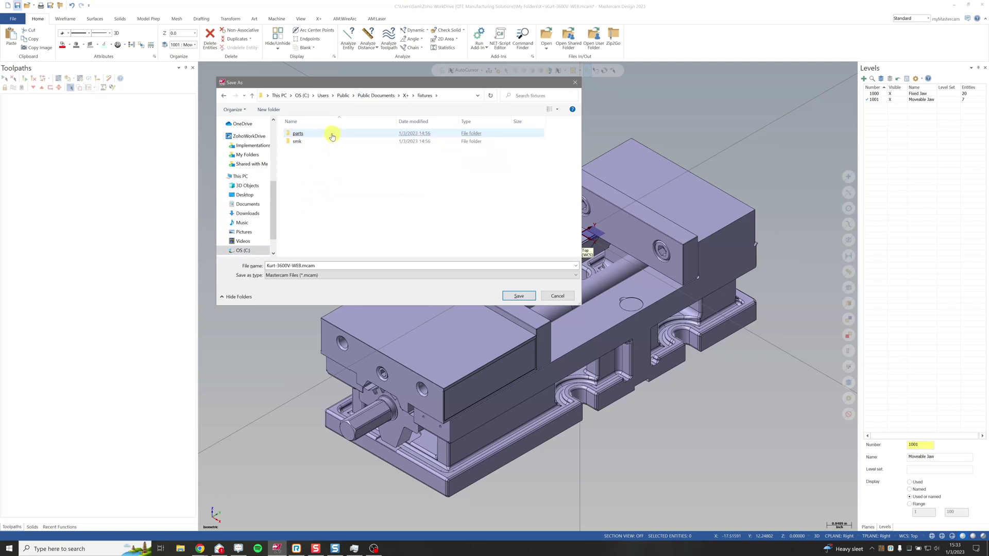
double_click(333, 135)
Rename the file to Kurt 6inch Vise.mcam and save it
double_click(300, 266)
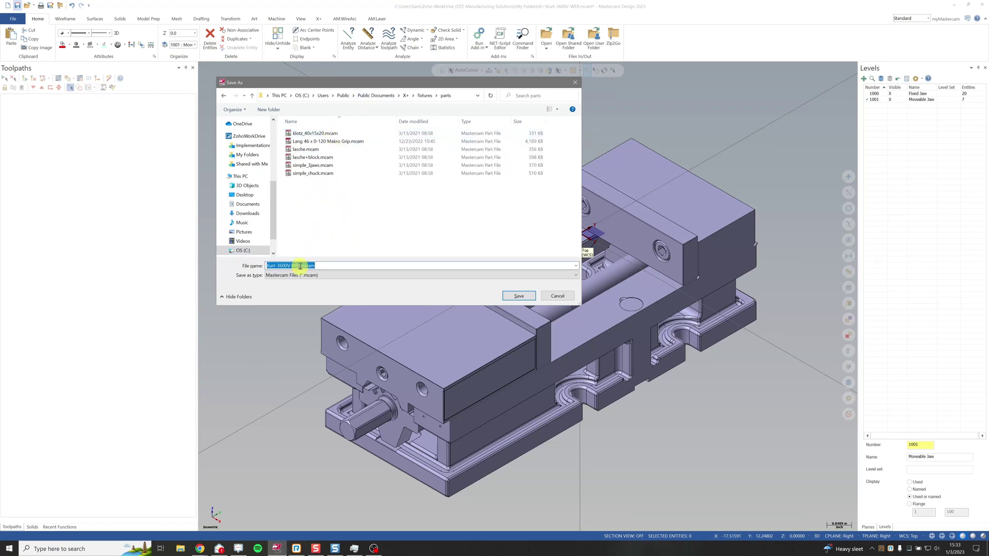
left_click(302, 266)
left_click_drag(275, 266, 274, 266)
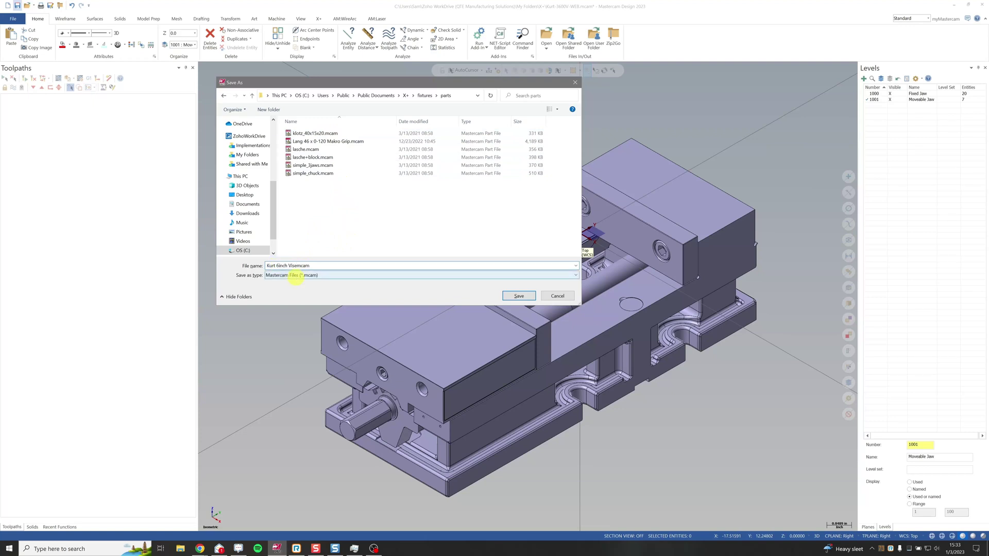
left_click(518, 296)
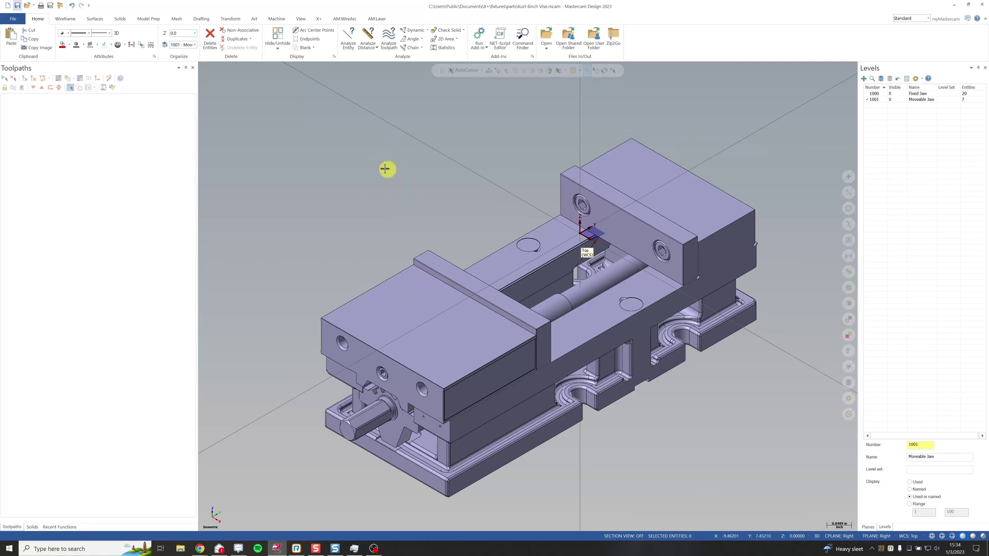
Start an X+ fixture setup for the vise, accept the fixture folder paths, and select the chucking range
left_click(319, 19)
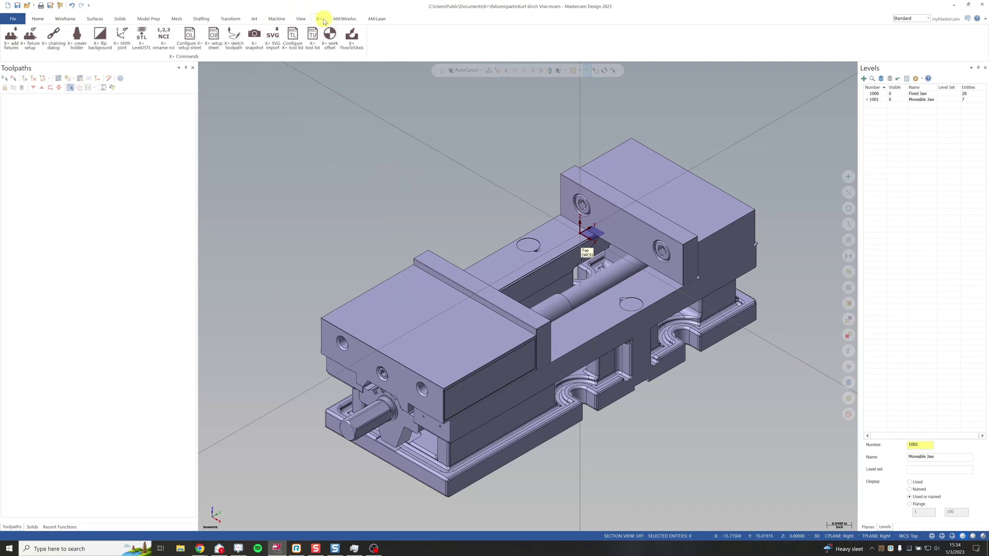
left_click(31, 39)
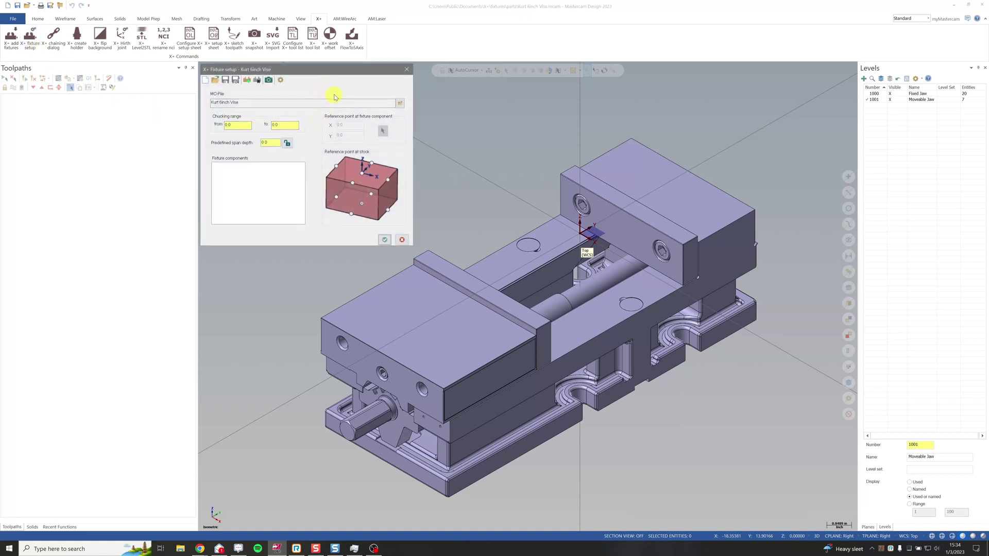
left_click(280, 82)
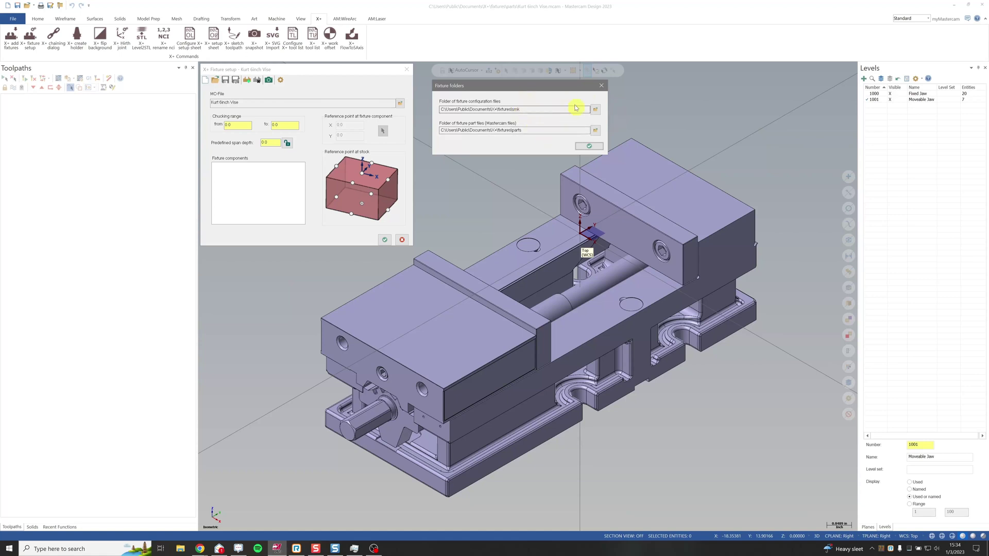
left_click(584, 149)
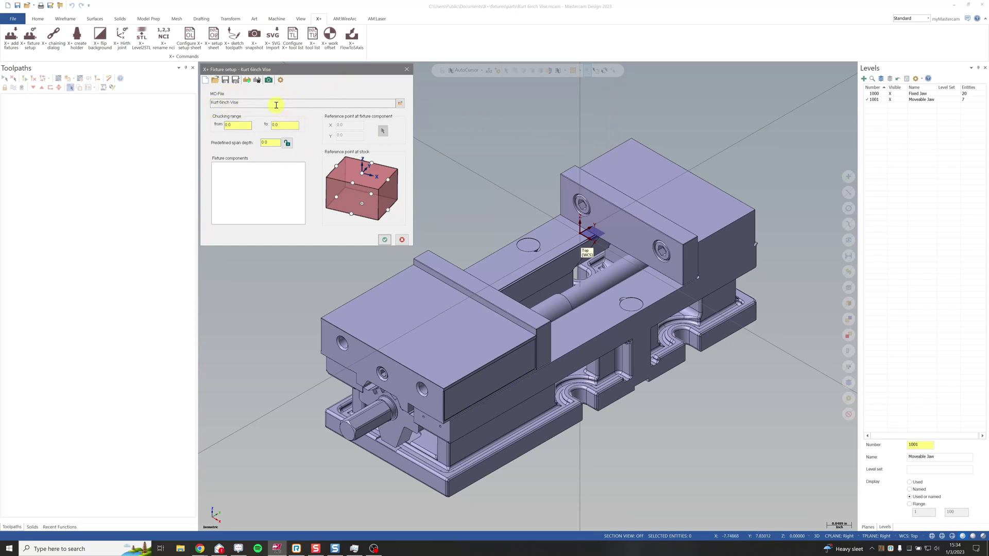
left_click(229, 127)
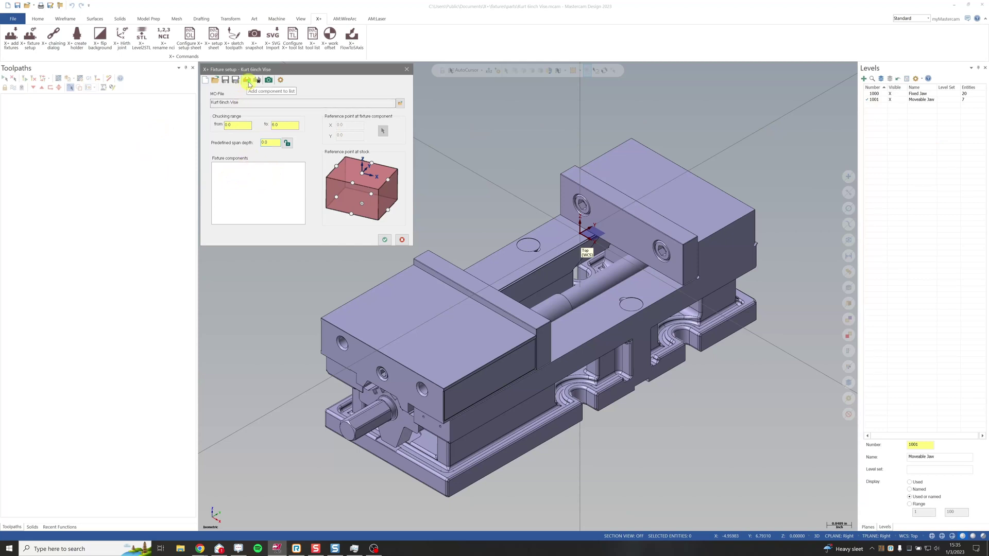
Add fixture Component 1 by selecting the vise's fixed jaw
right_click(263, 190)
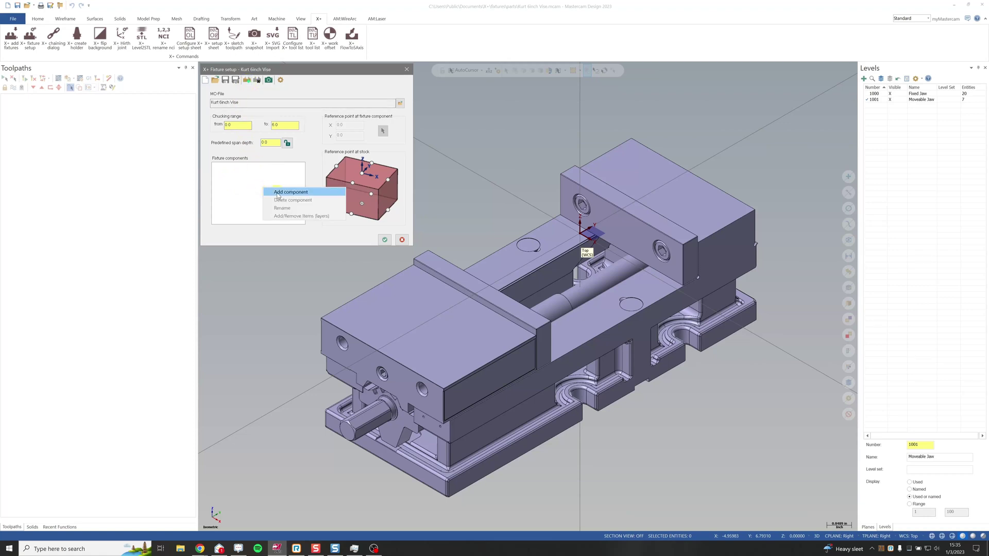
left_click(278, 194)
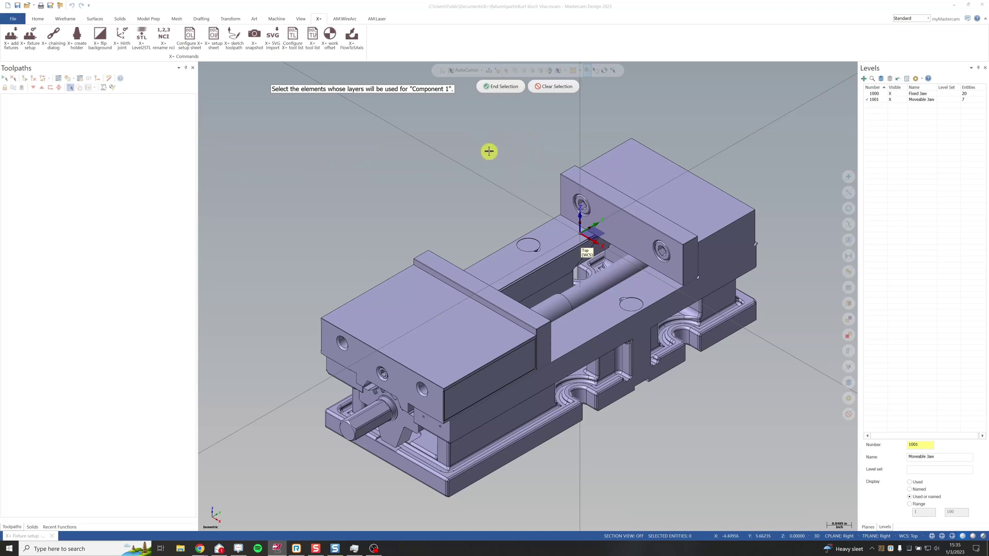
left_click(617, 212)
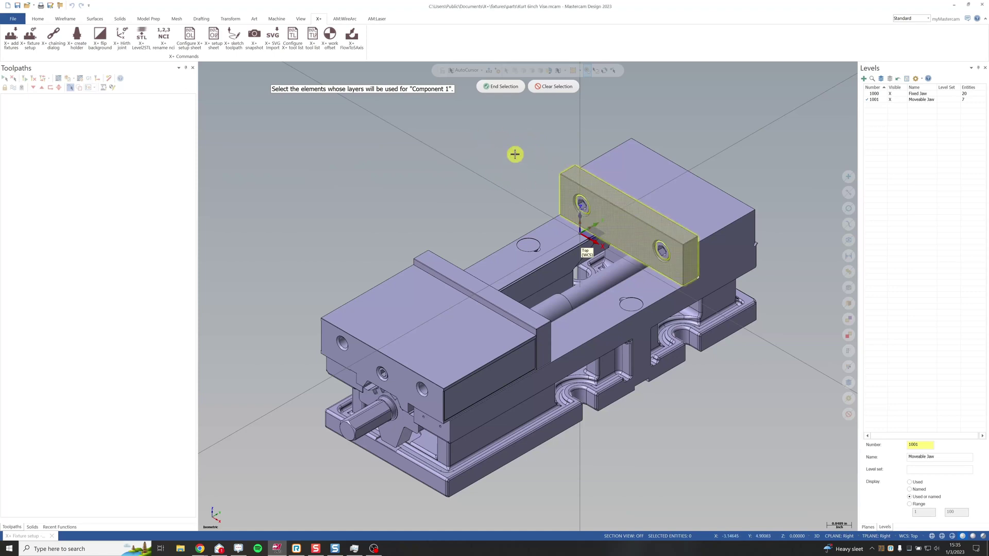
left_click(498, 86)
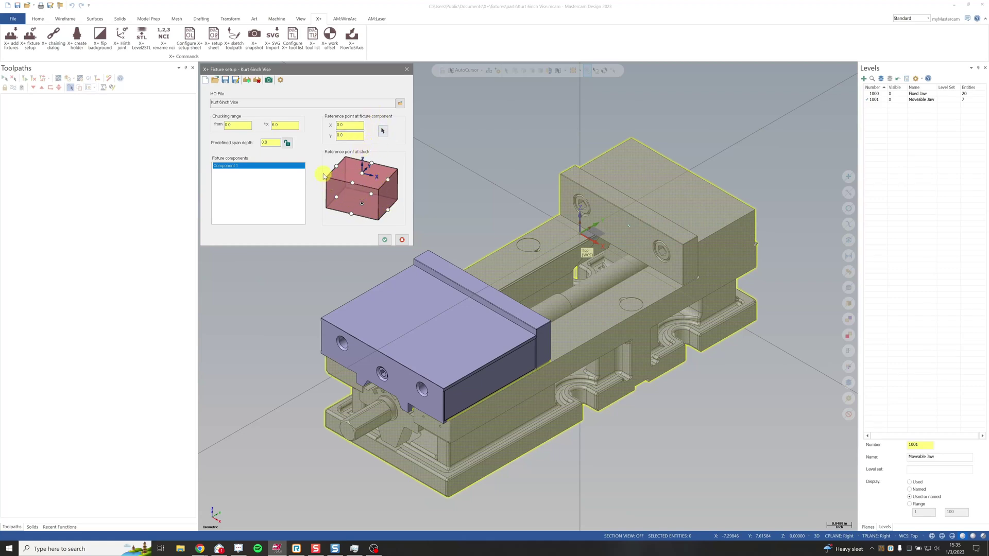
Set the front-face-centre stock reference and the jaw top-edge component reference at X 0.0, Y 2.025
left_click(371, 194)
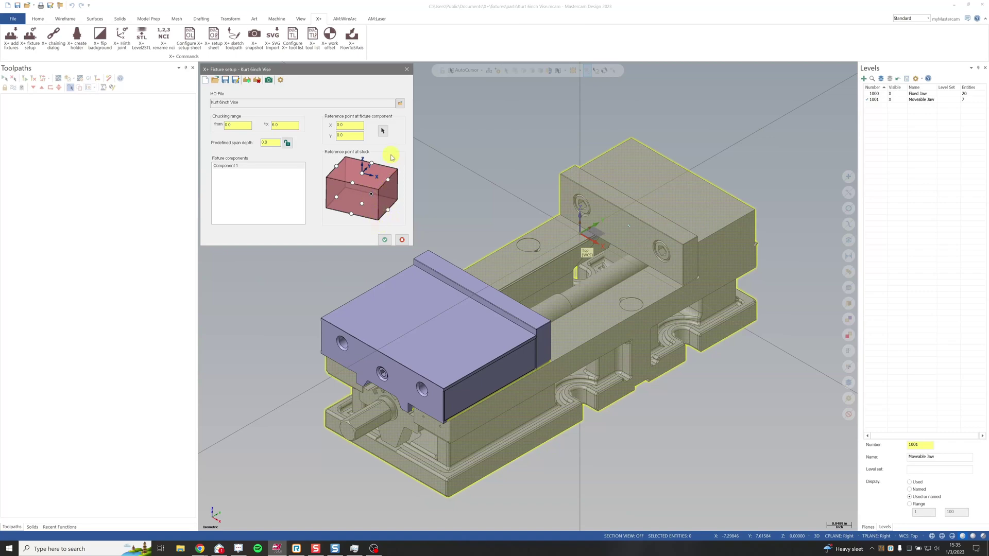
left_click(382, 133)
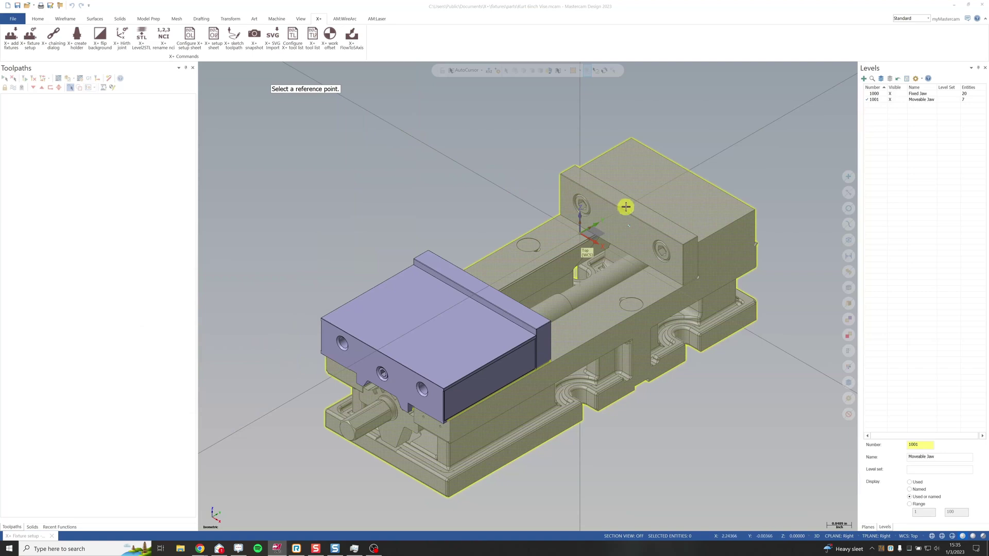
scroll(651, 215, "up", 5)
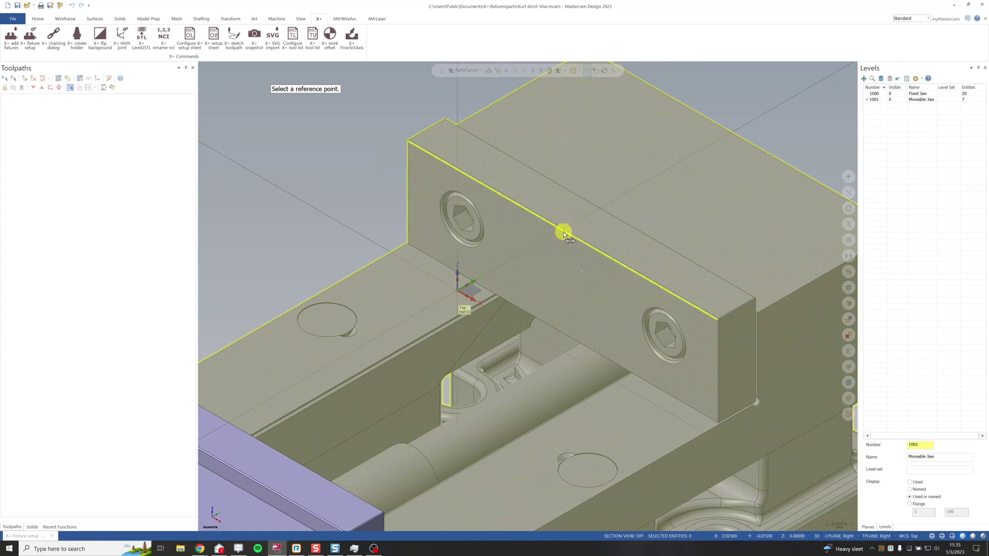
left_click(564, 233)
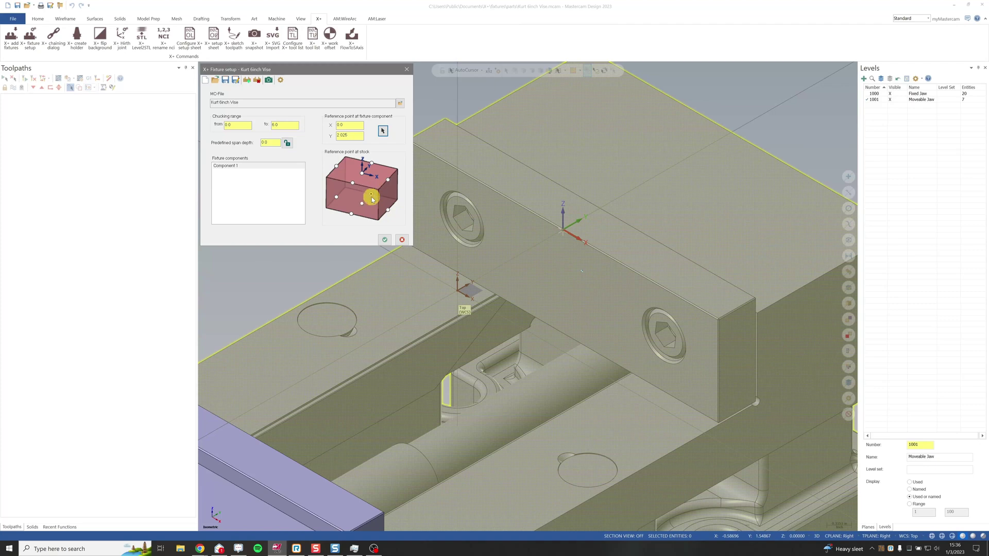
left_click(371, 195)
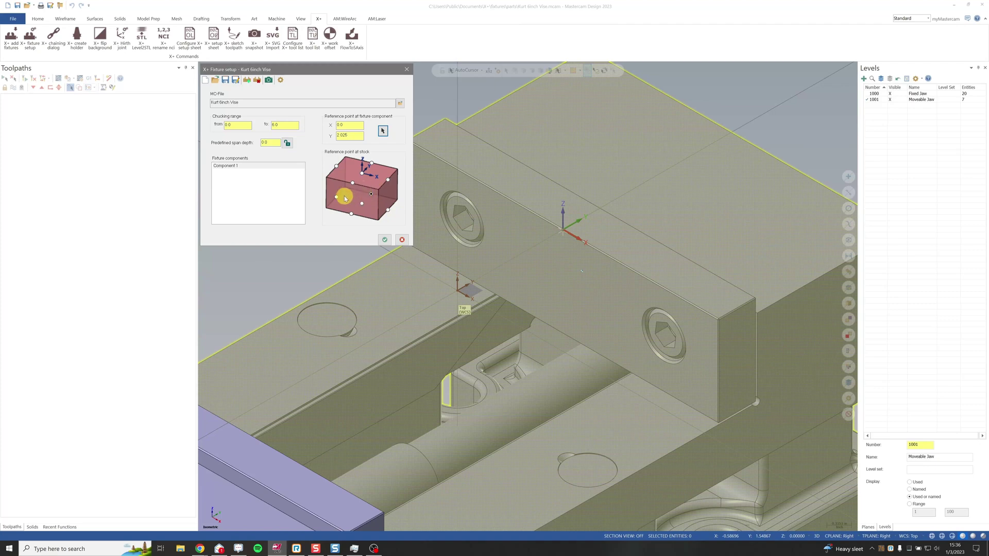
Add the moveable jaw as Component 2, using a stock reference point and its edge as reference
right_click(238, 179)
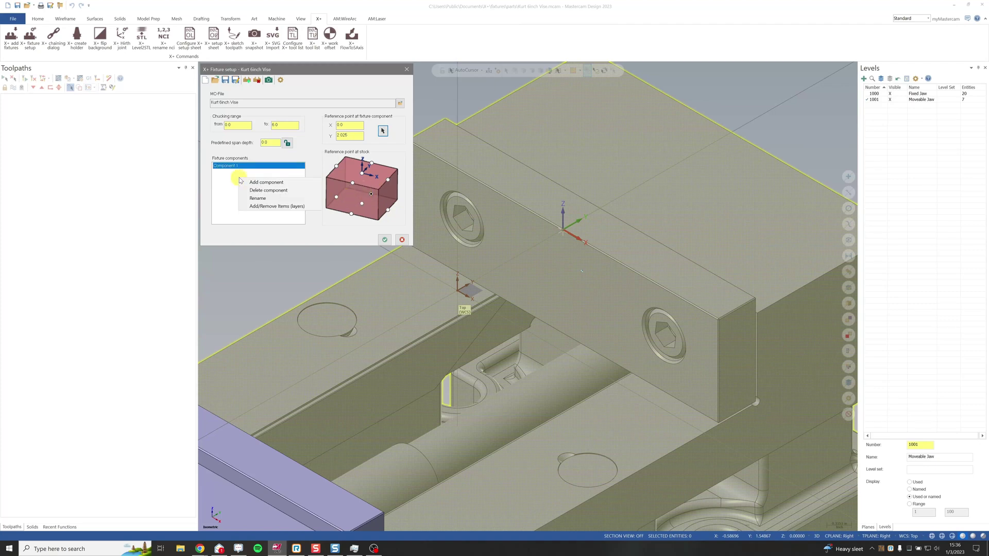
left_click(266, 182)
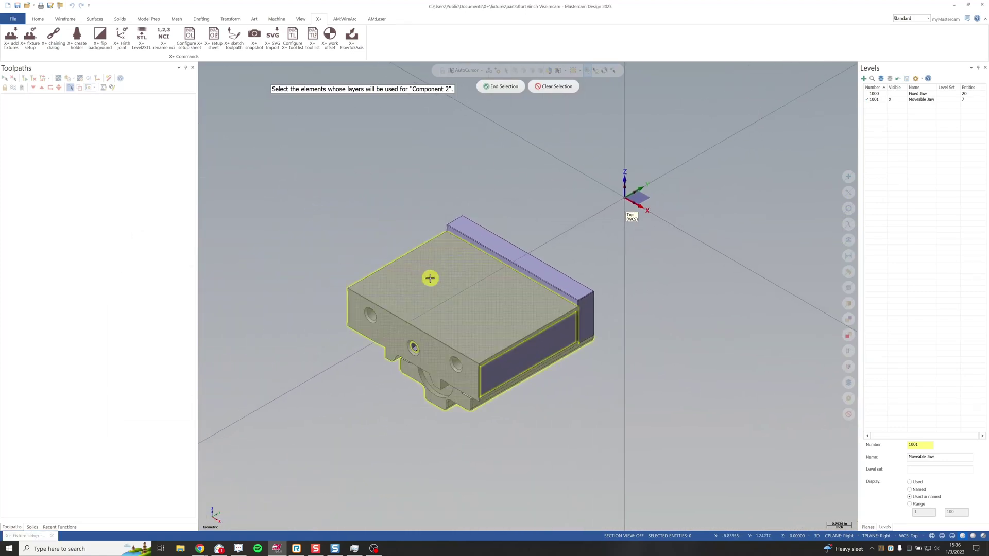
left_click(503, 88)
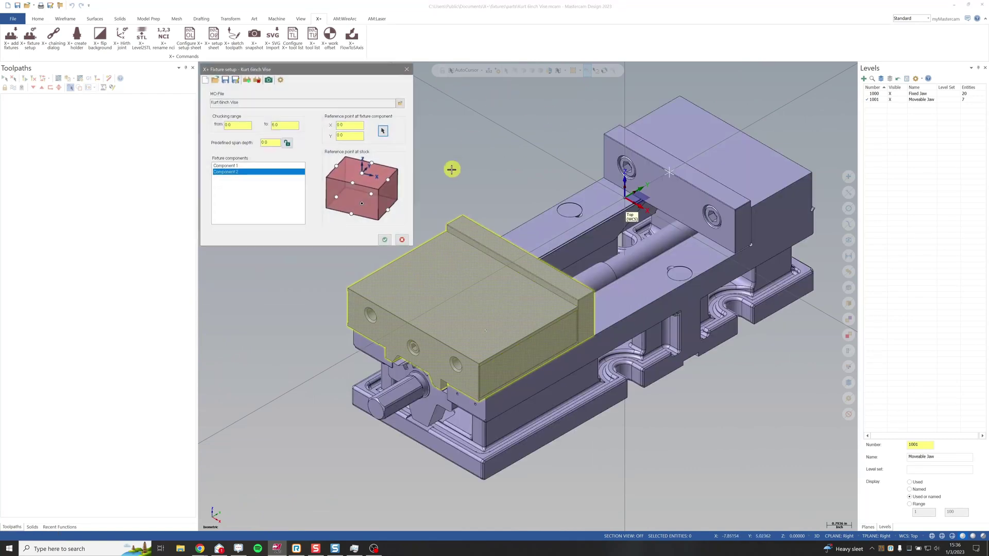
left_click(351, 215)
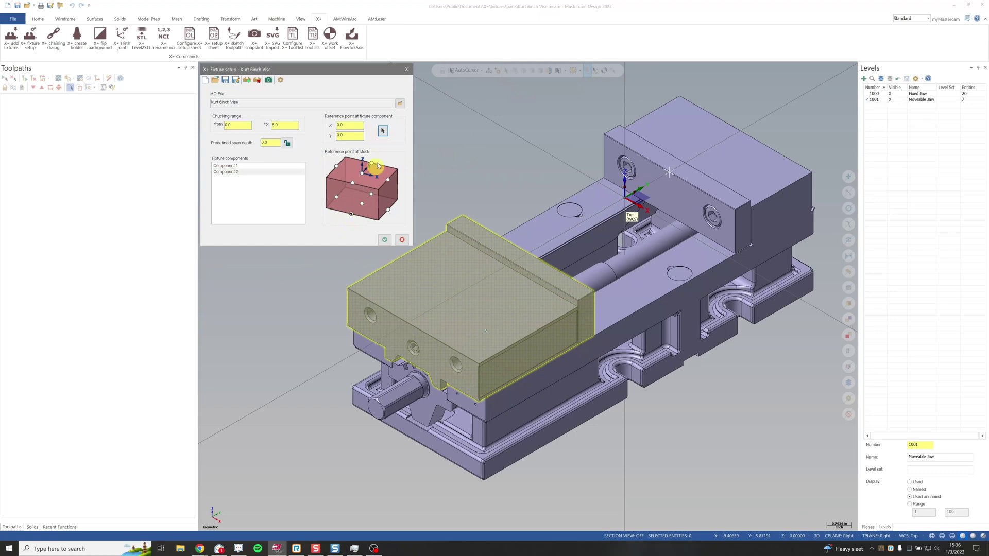
left_click(381, 131)
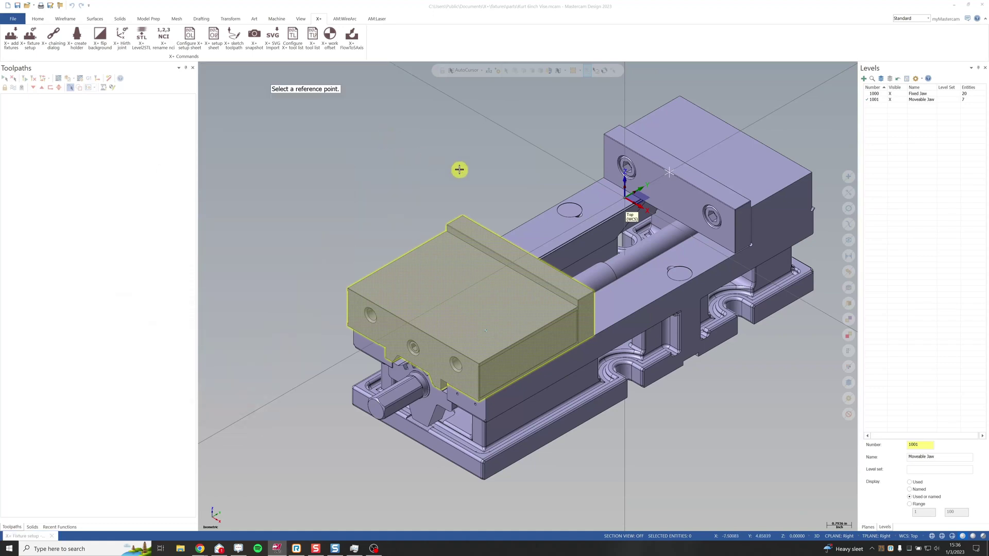
middle_click_drag(459, 168, 462, 190)
scroll(547, 223, "up", 6)
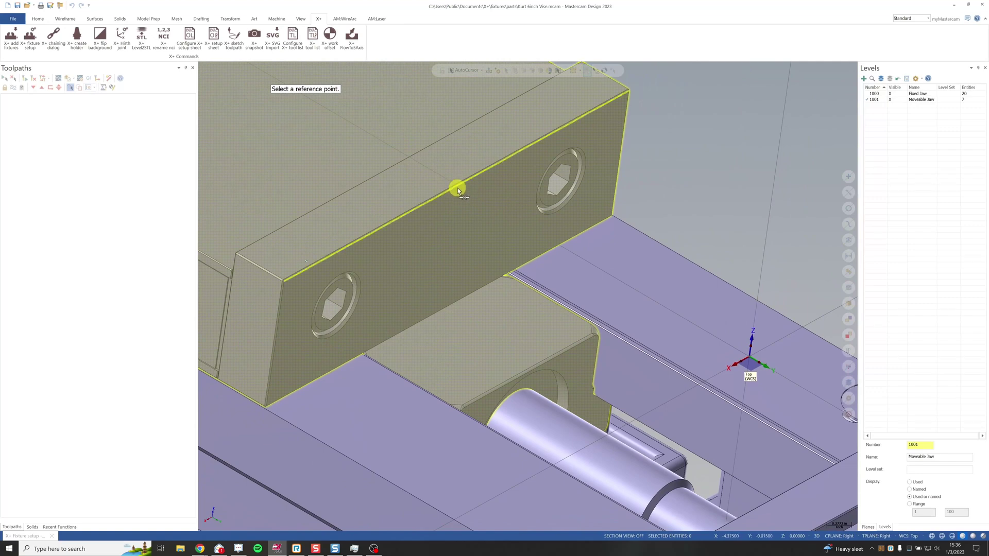
left_click(458, 190)
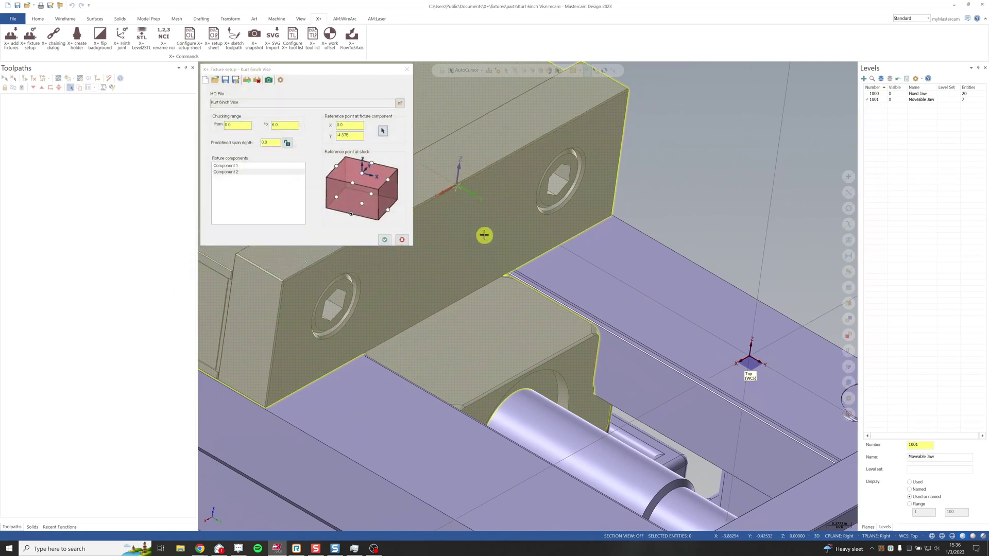
key("alt+7")
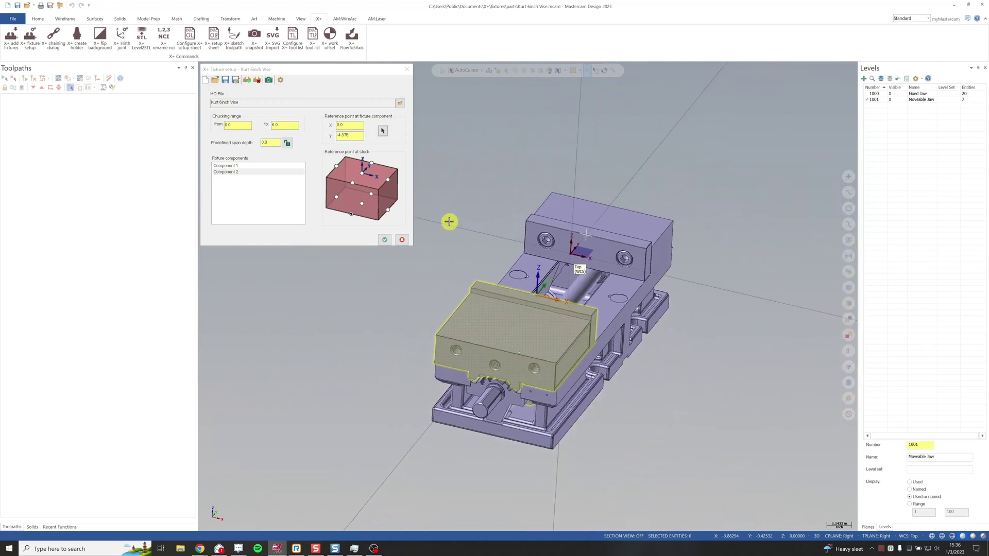
Confirm the fixture setup and save it as Kurt 6inch Vise.smk
left_click(385, 240)
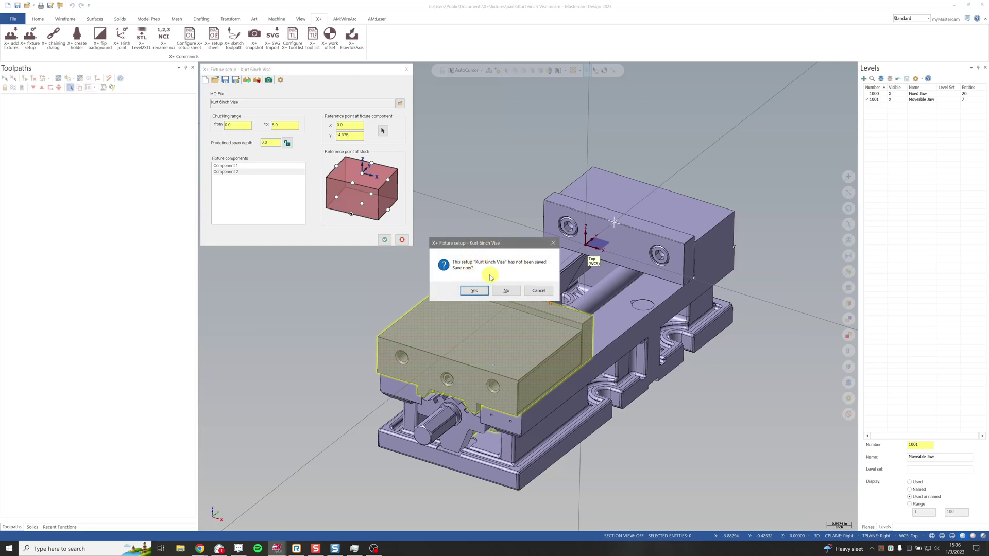
left_click(474, 290)
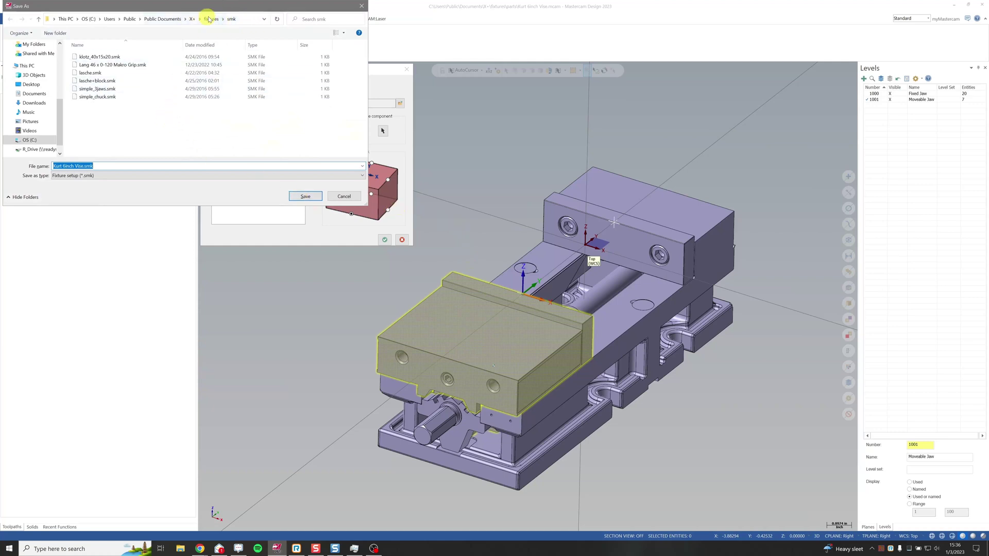
left_click(305, 197)
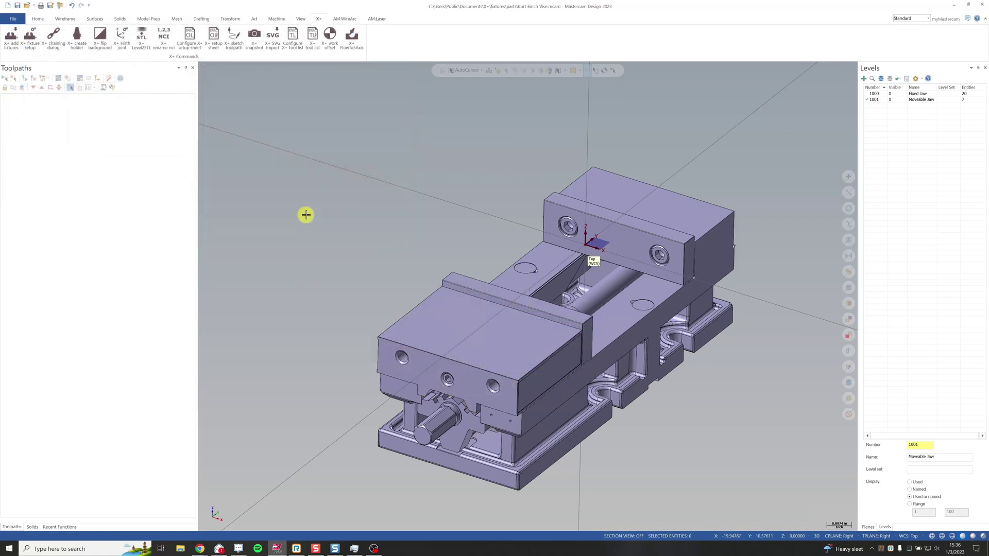
key("alt+7")
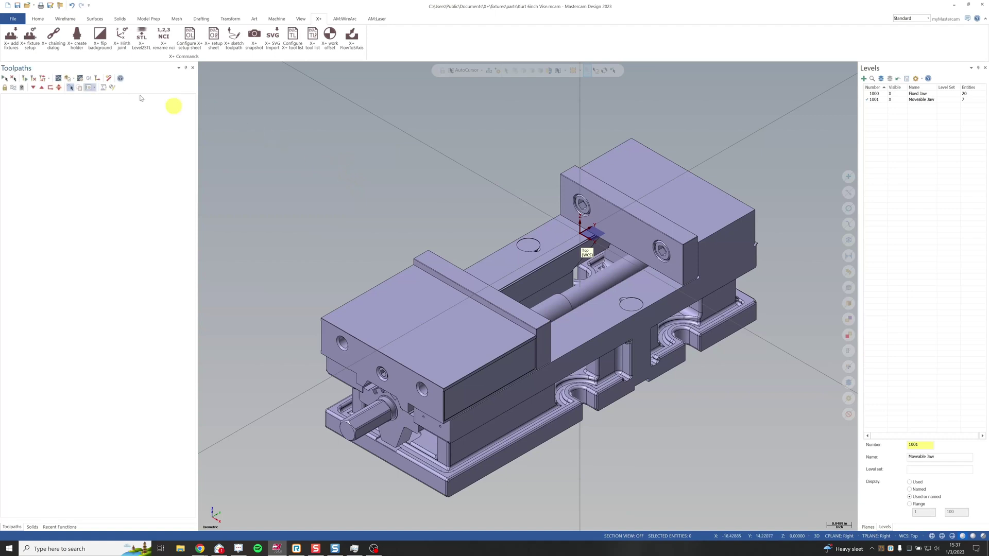
left_click(11, 37)
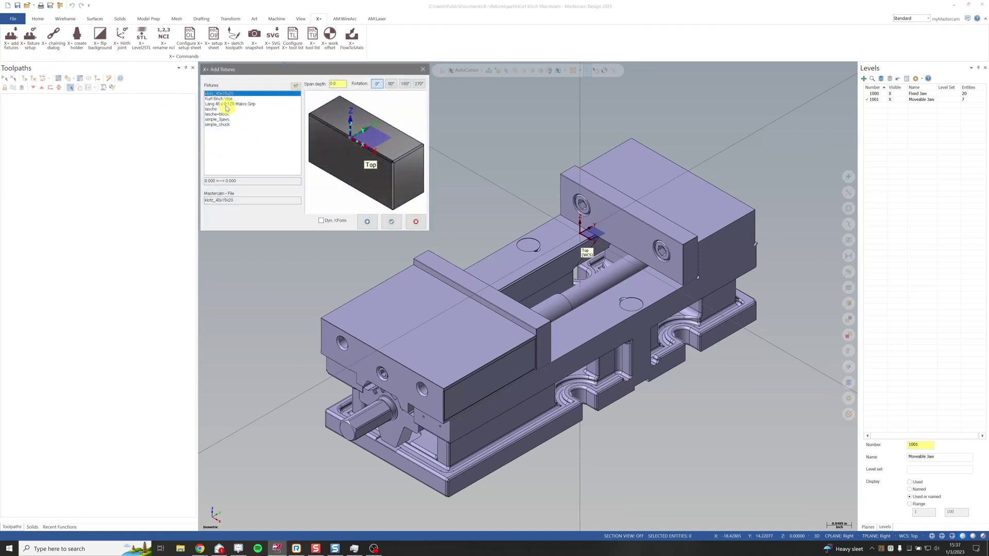
Preview the listed fixtures, including Kurt 6inch Vise, and close the list without adding any
left_click(228, 98)
left_click(223, 104)
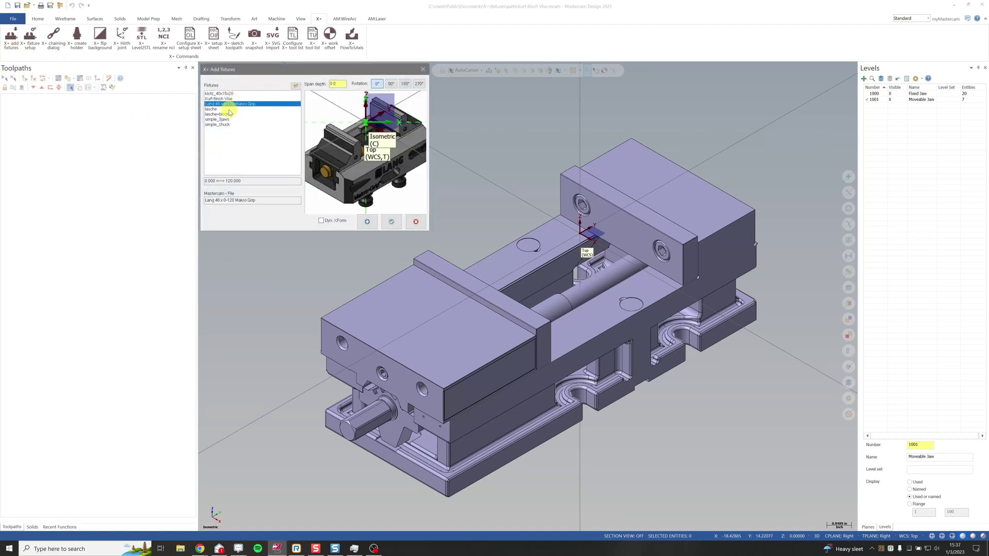
left_click(217, 109)
left_click(218, 114)
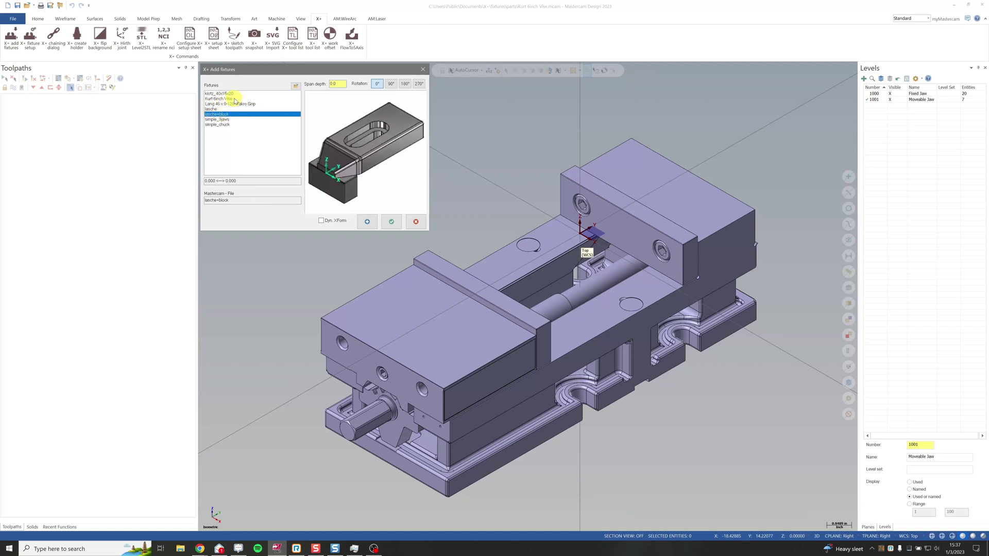
left_click(234, 99)
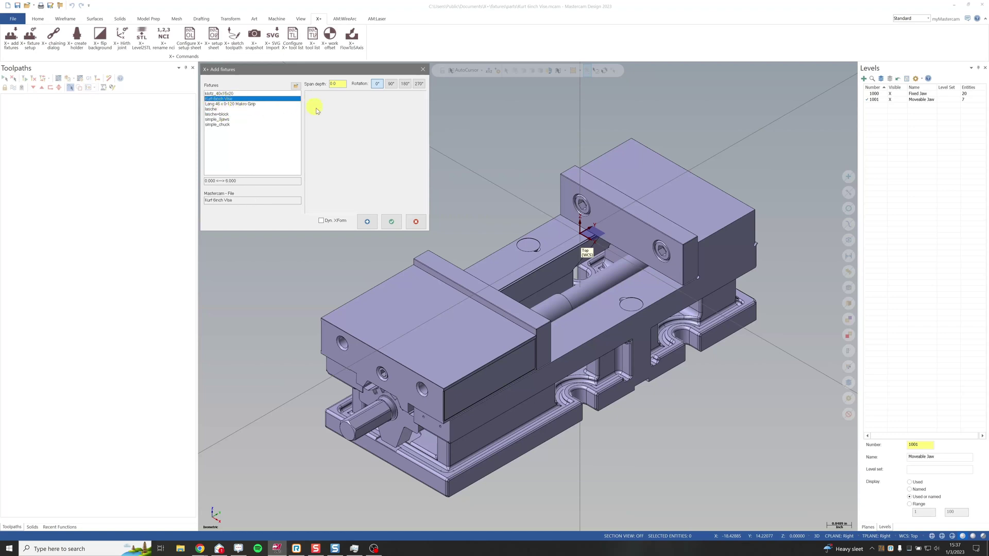
left_click(418, 223)
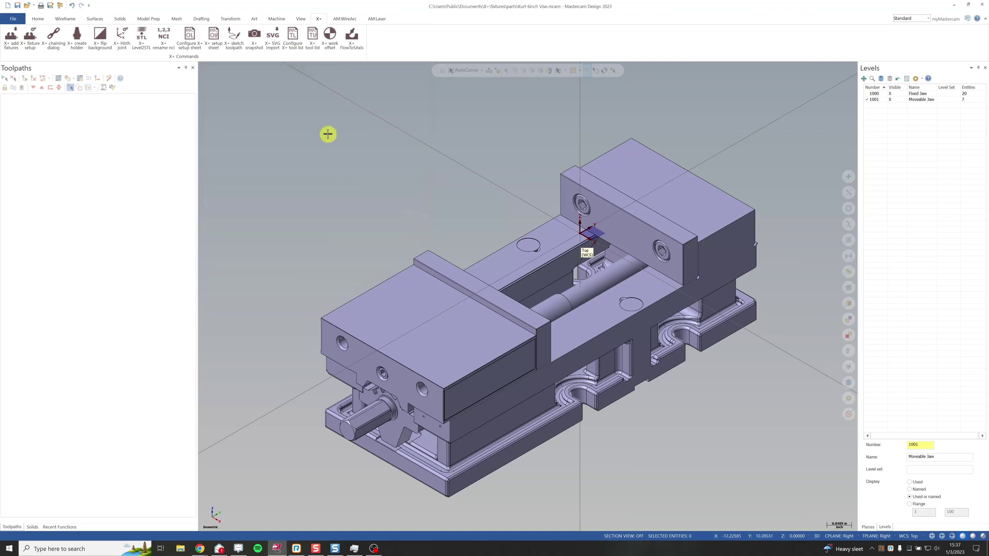
Hide the coordinate gnomons and render the vise with material shading
left_click(301, 20)
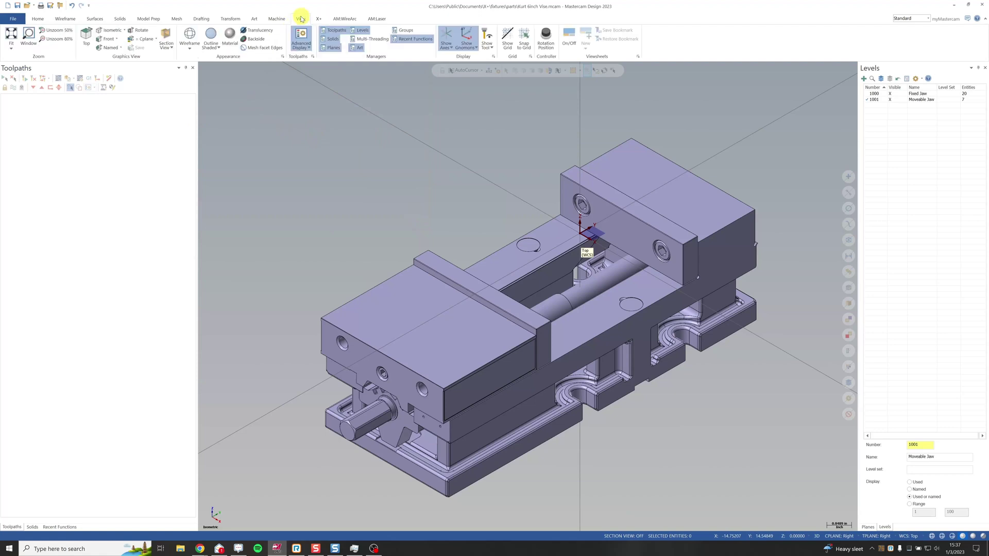
left_click(467, 35)
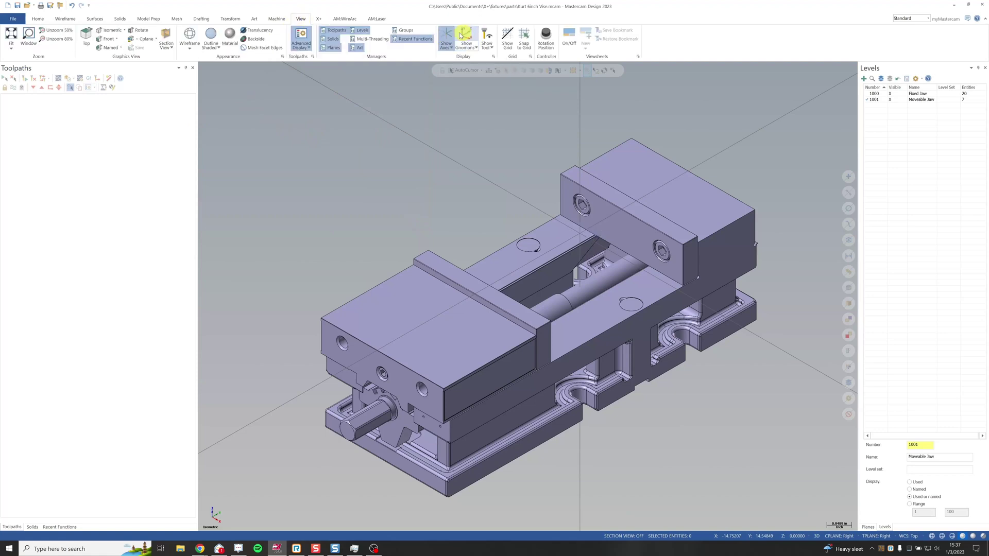
left_click(235, 49)
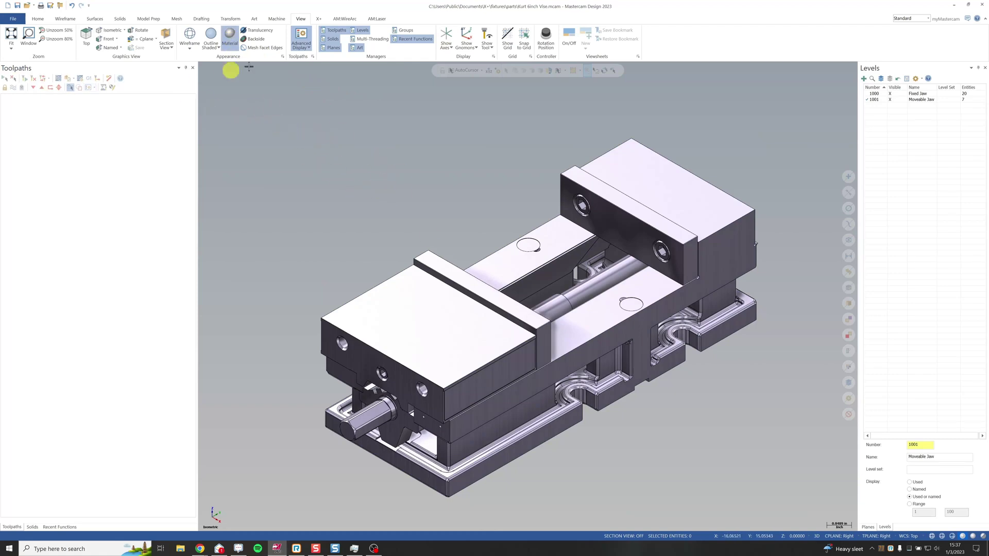
left_click(318, 18)
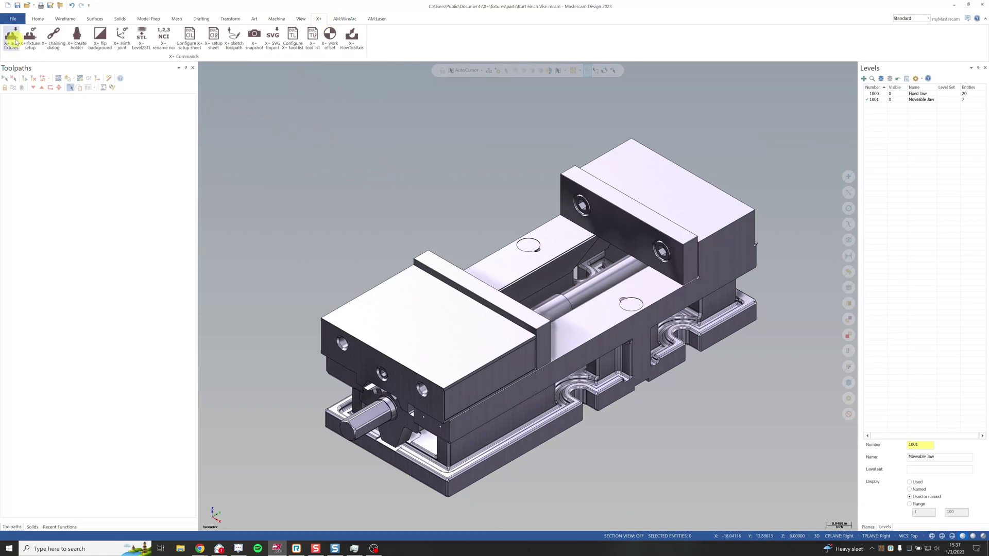
Load Kurt 6inch Vise.smk into the fixture setup, capture its thumbnail, and confirm
left_click(30, 37)
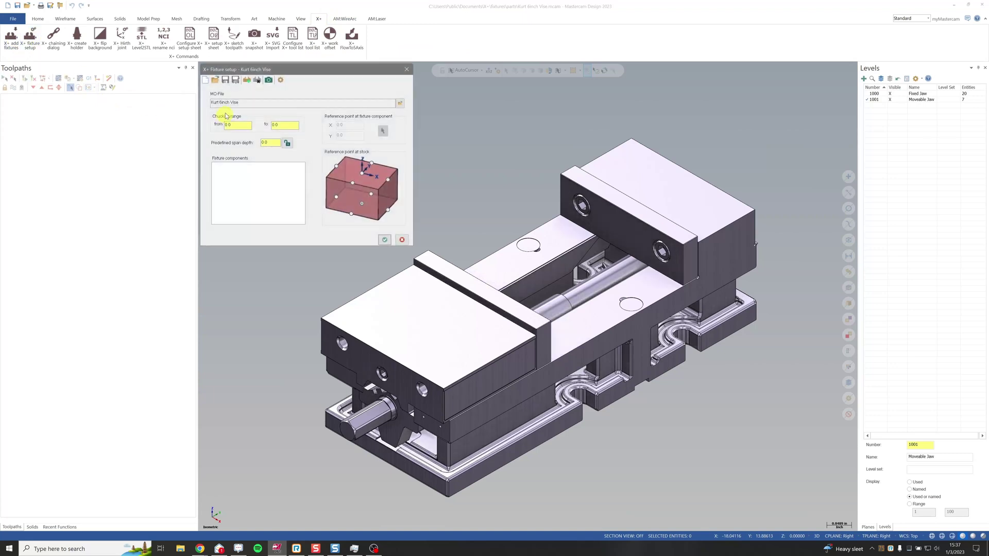
left_click(217, 83)
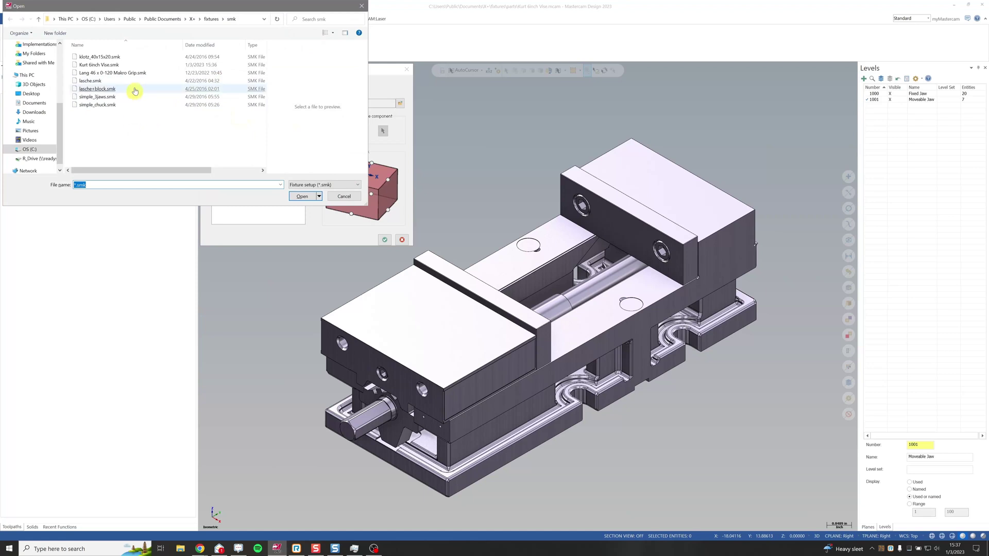
double_click(129, 65)
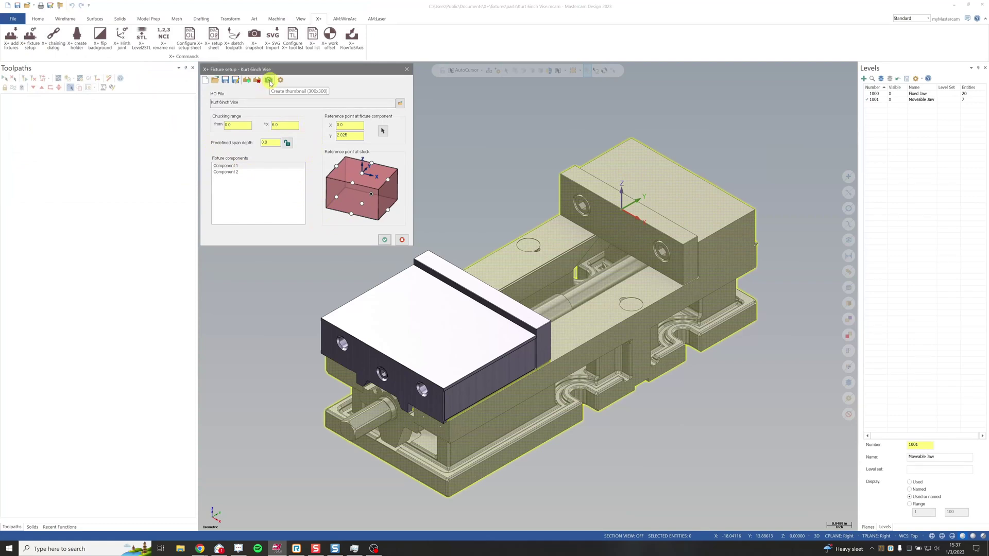
left_click(268, 81)
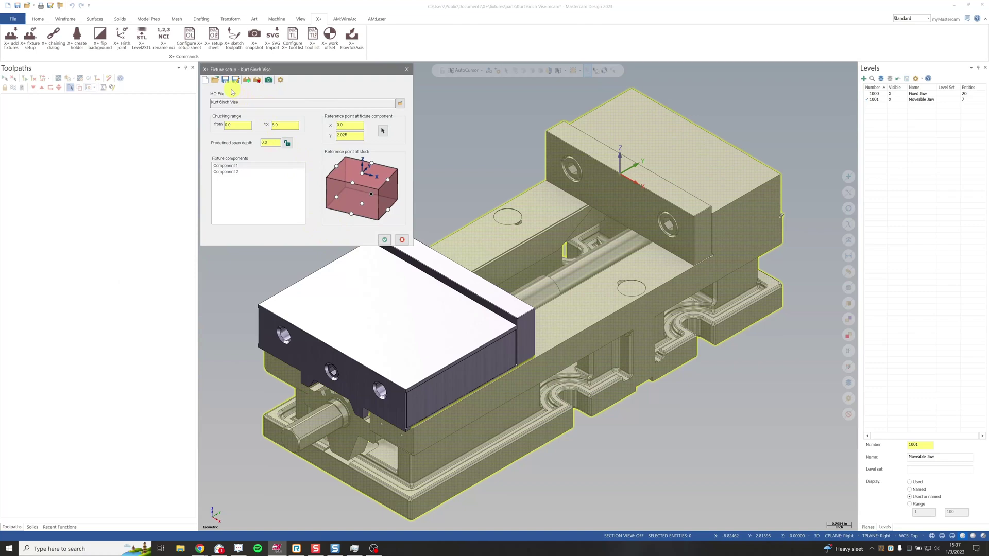
left_click(385, 240)
Check that Kurt 6inch Vise appears in the fixture list, then save the vise file
left_click(12, 37)
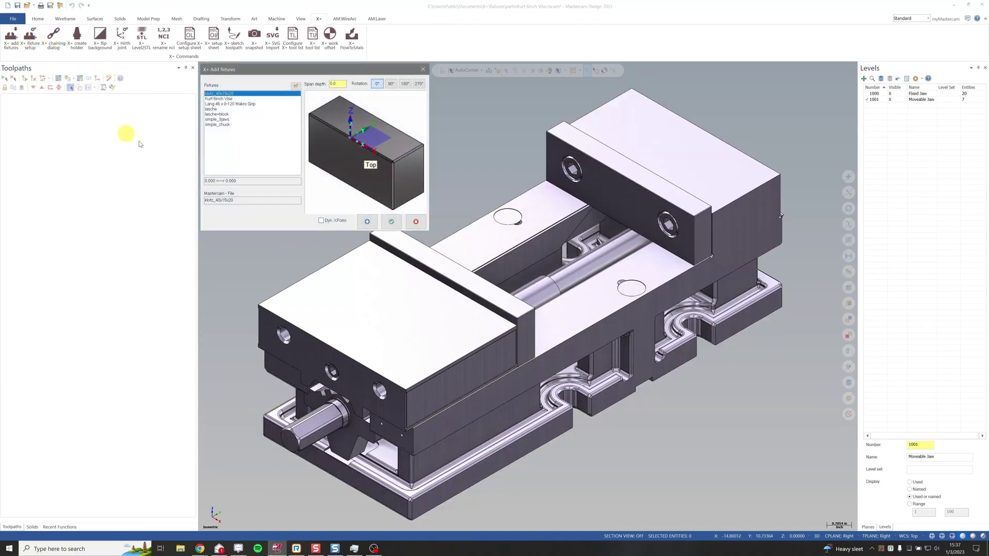
left_click(232, 100)
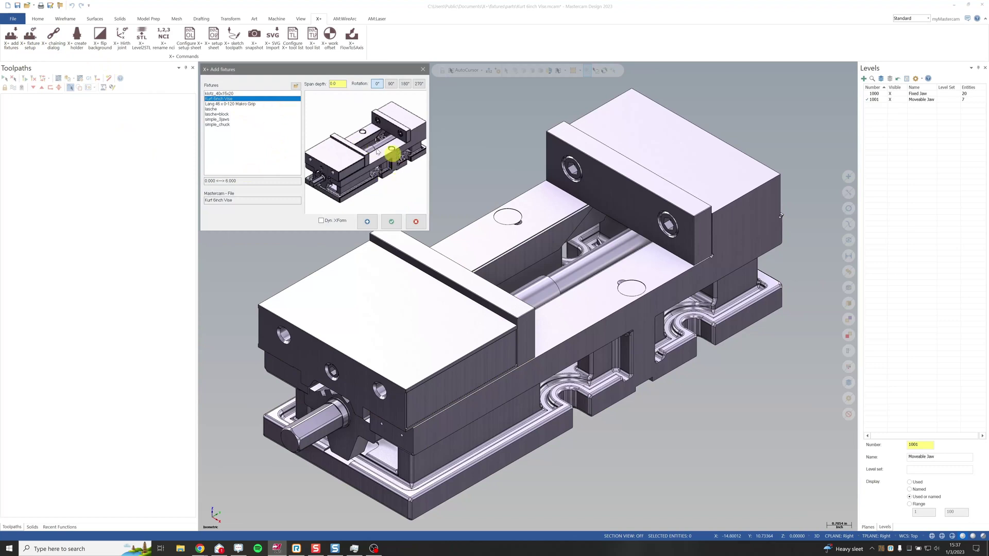
left_click(416, 222)
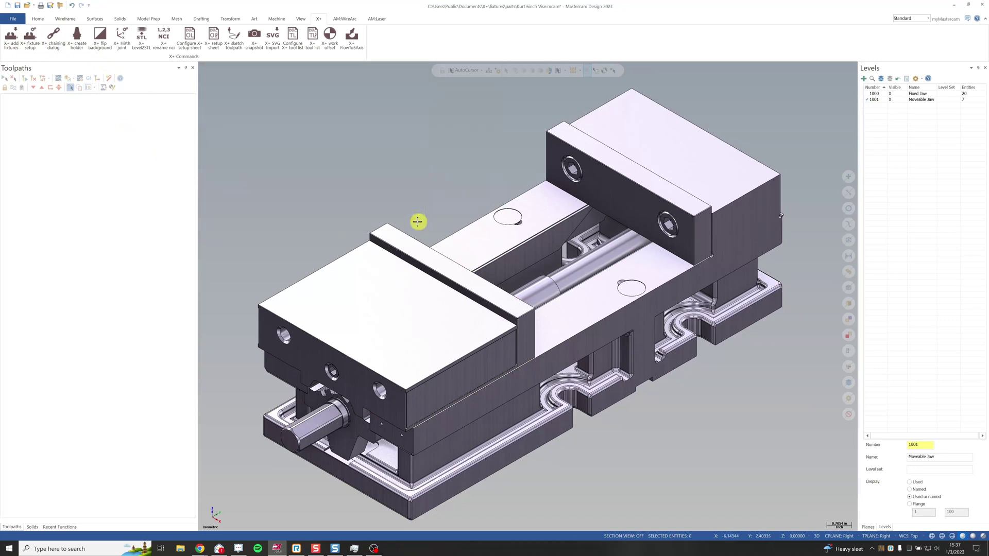
left_click(18, 6)
Start a new file with a Mill Default machine group
key("ctrl+n")
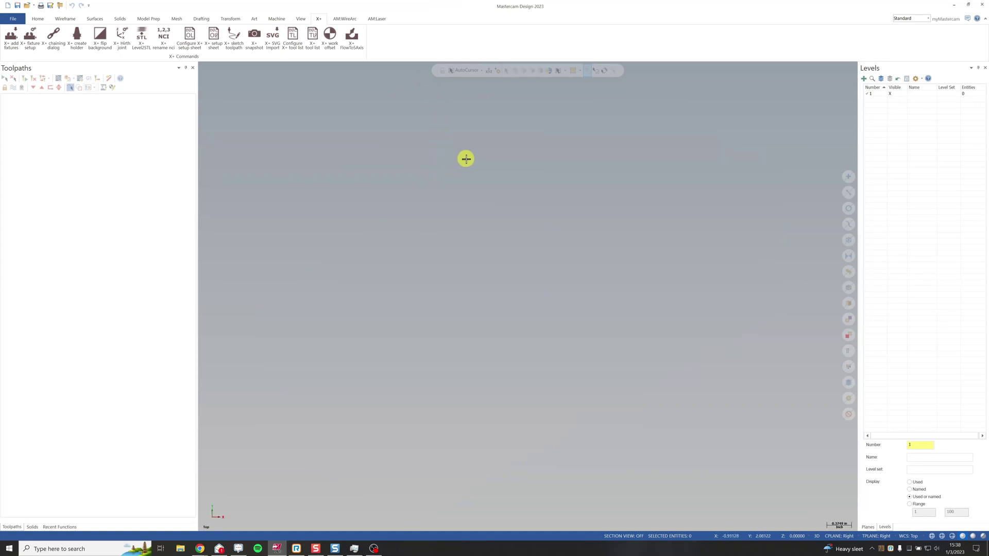
left_click(277, 20)
left_click(11, 44)
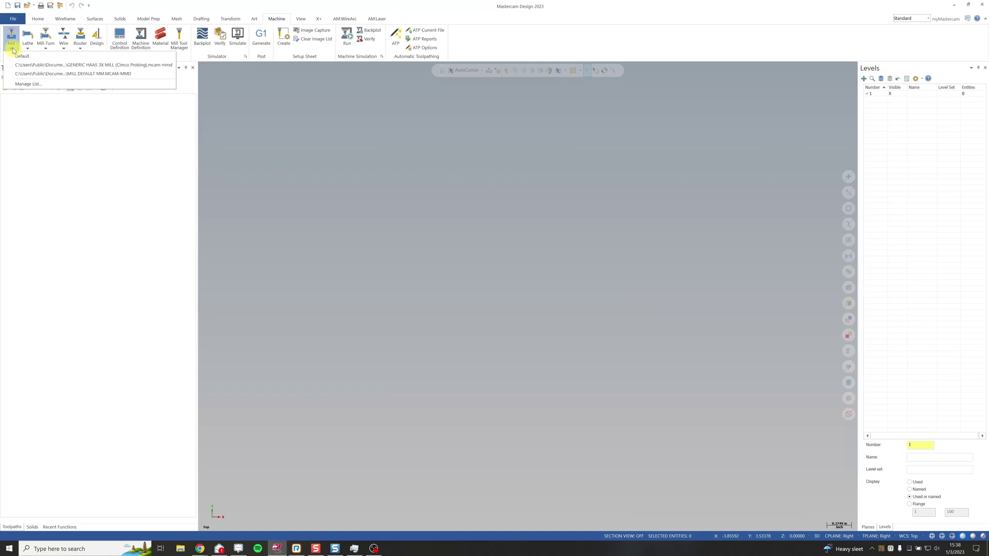
left_click(41, 59)
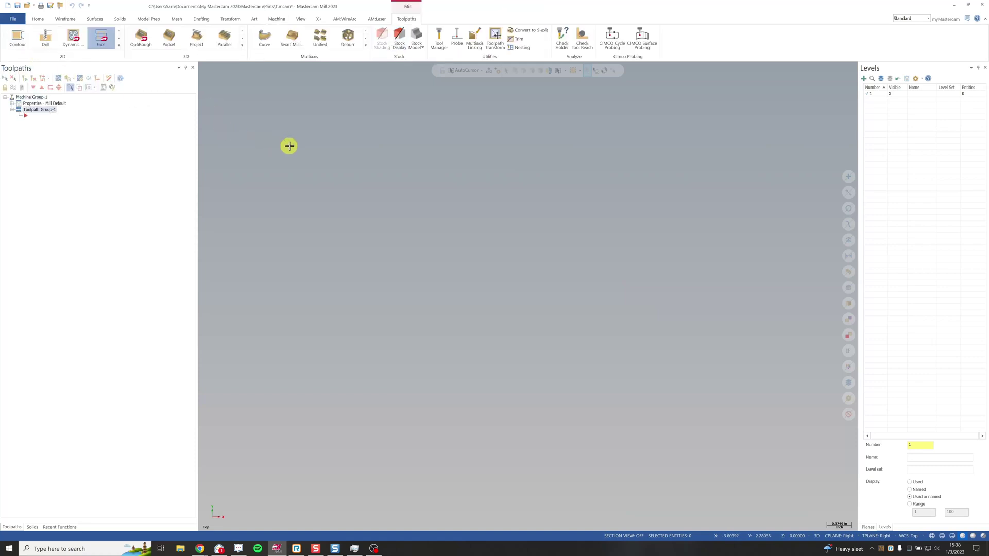
Turn the coordinate gnomon display back on
left_click(301, 19)
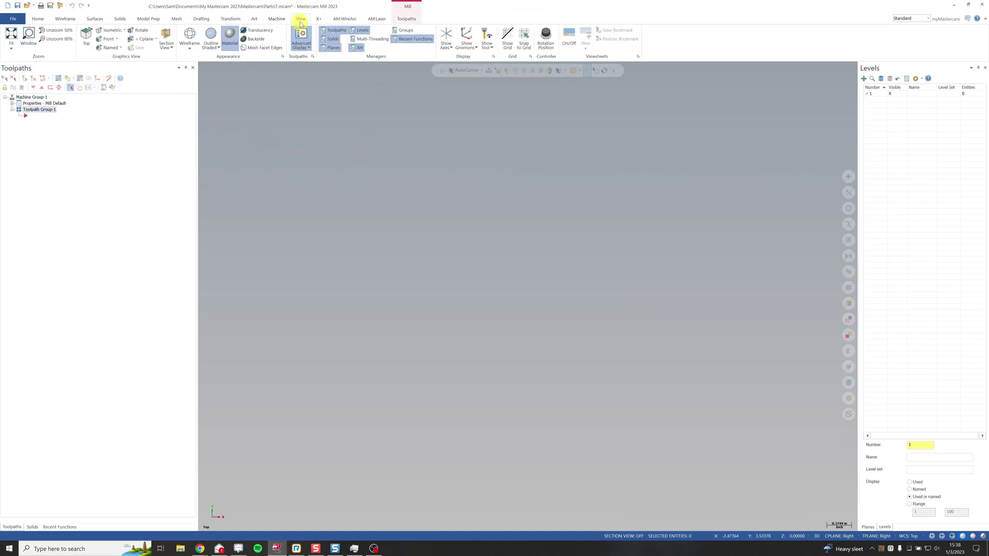
left_click(459, 38)
left_click(446, 37)
Define a 3 × 3 × 1 bounding-box stock in the machine group's stock setup
left_click(406, 19)
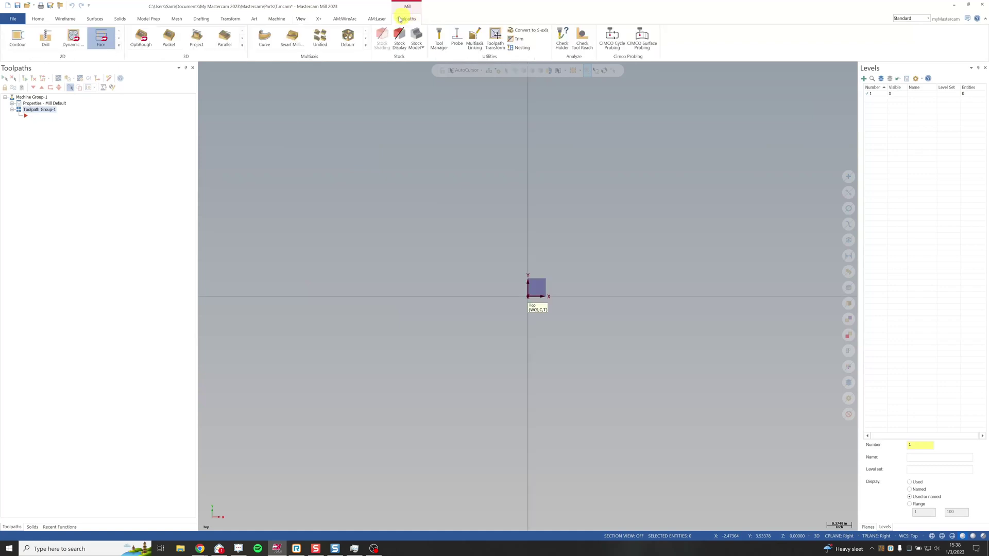
left_click(13, 103)
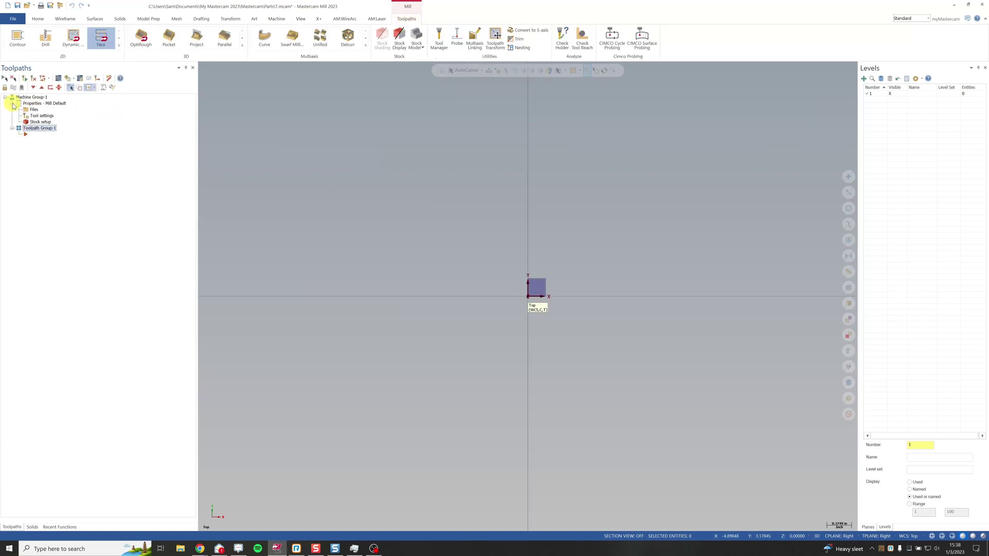
left_click(41, 122)
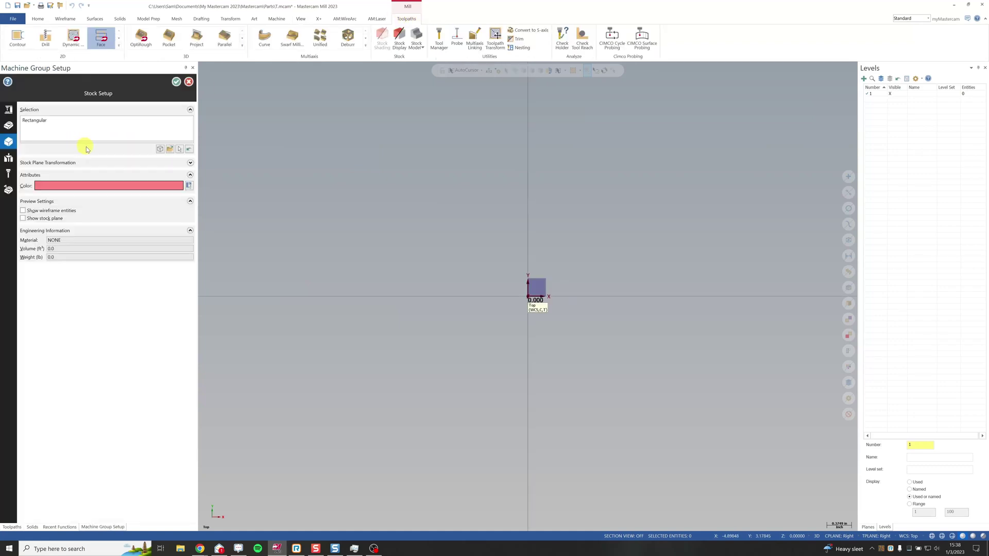
left_click(160, 150)
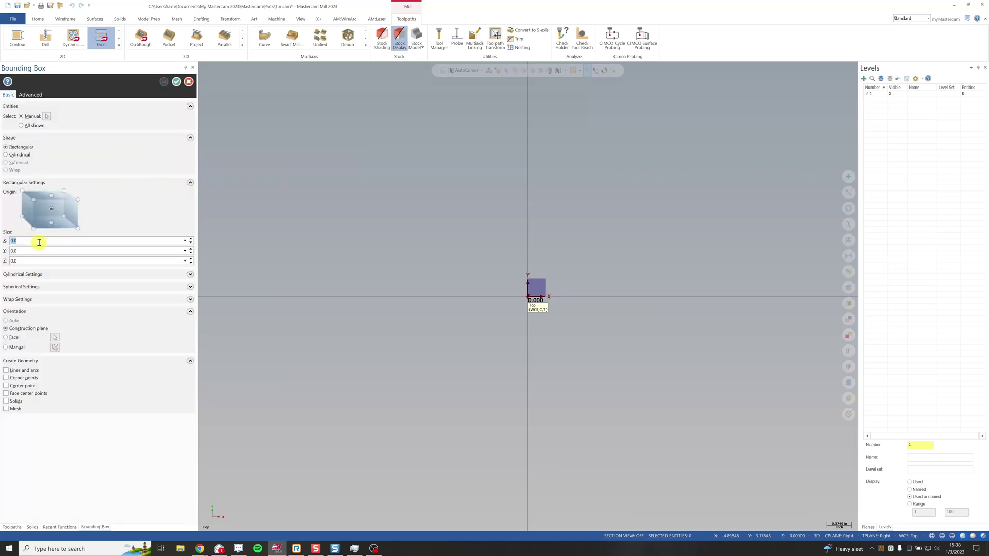
left_click(28, 251)
type("3")
left_click(25, 261)
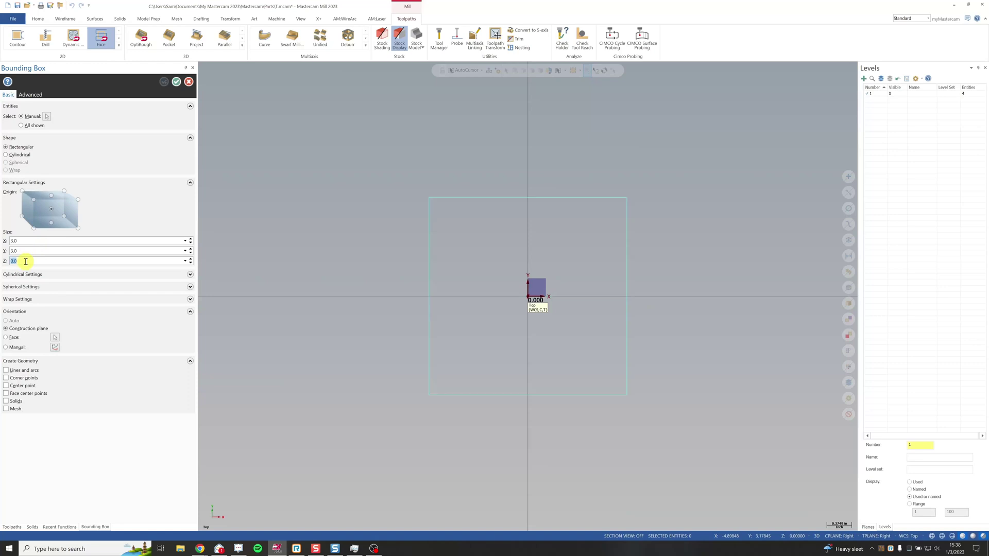
type("1")
left_click(37, 251)
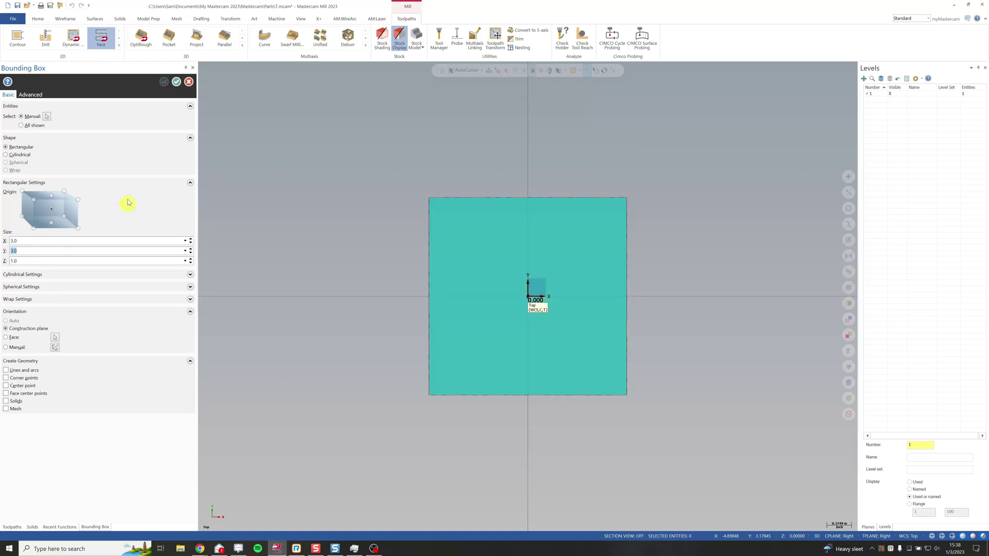
left_click(176, 82)
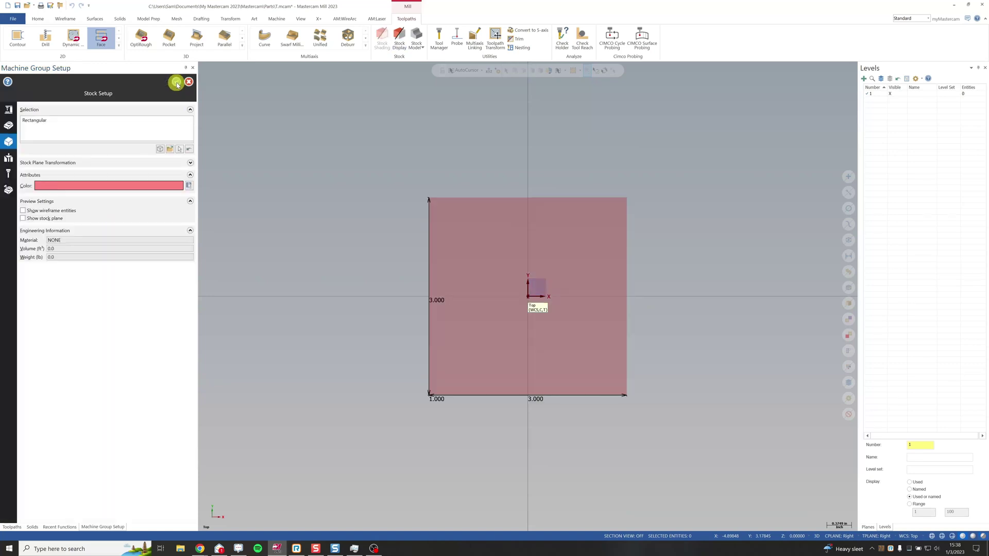
left_click(176, 83)
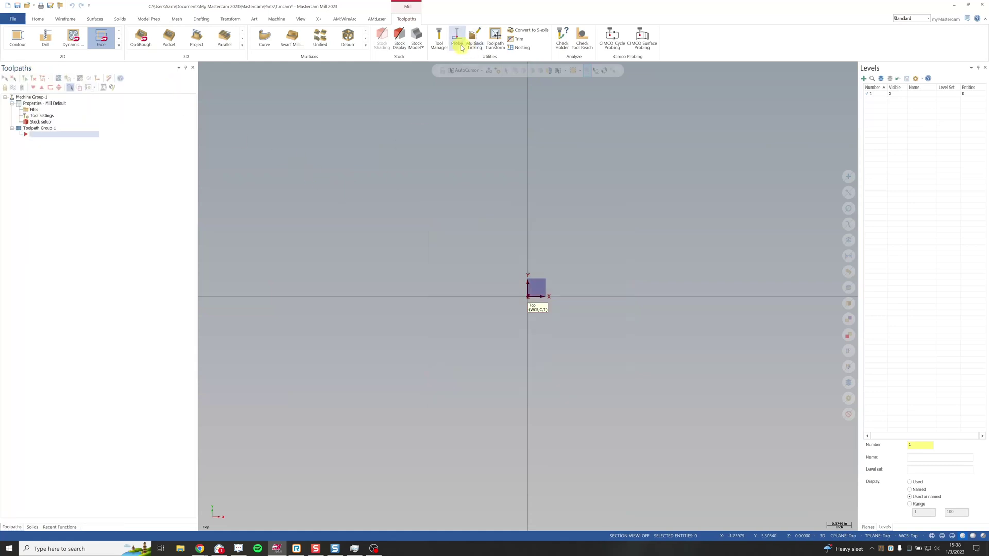
Display the stock as a shaded block in isometric view
left_click(399, 38)
left_click(382, 39)
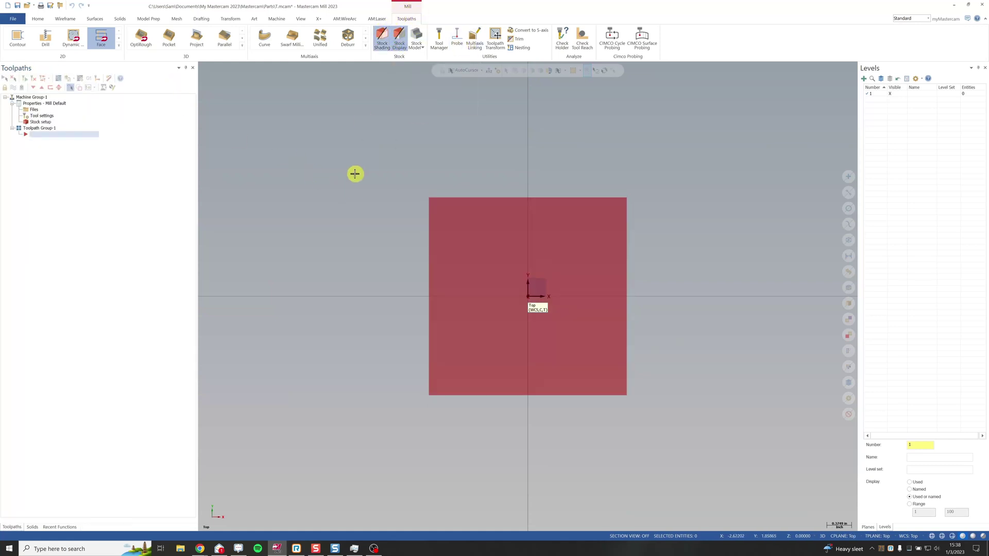
key("alt+7")
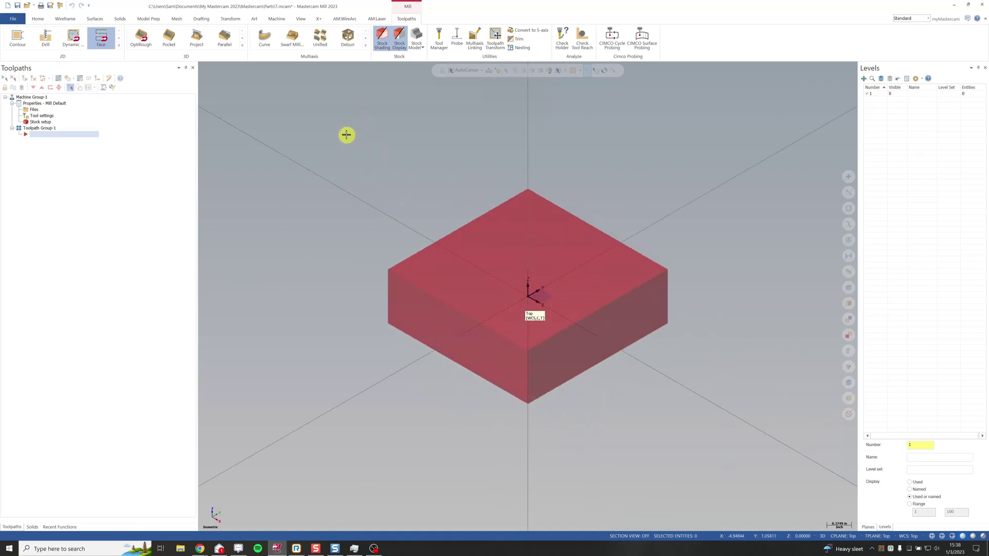
Add the Kurt 6inch Vise fixture and place it at the stock origin
left_click(319, 20)
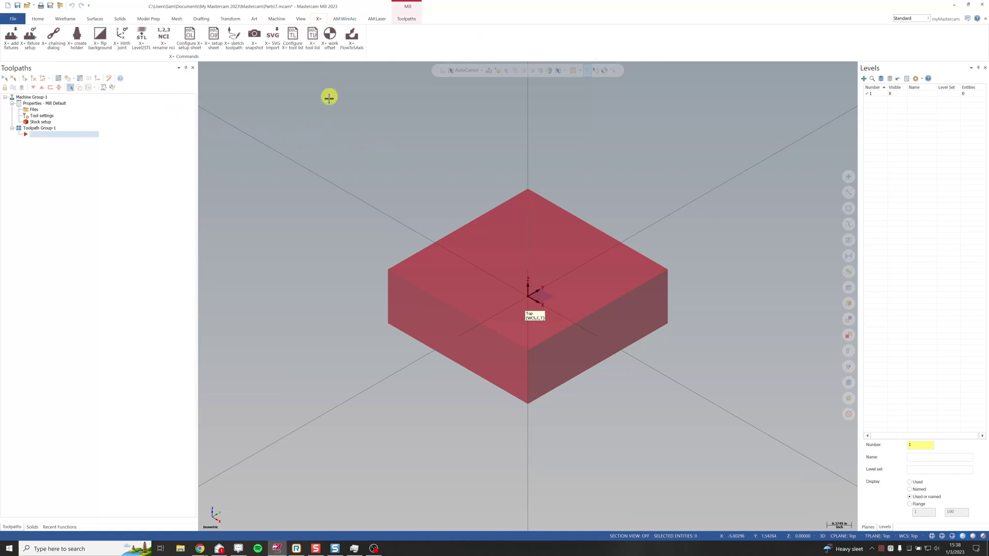
left_click(11, 40)
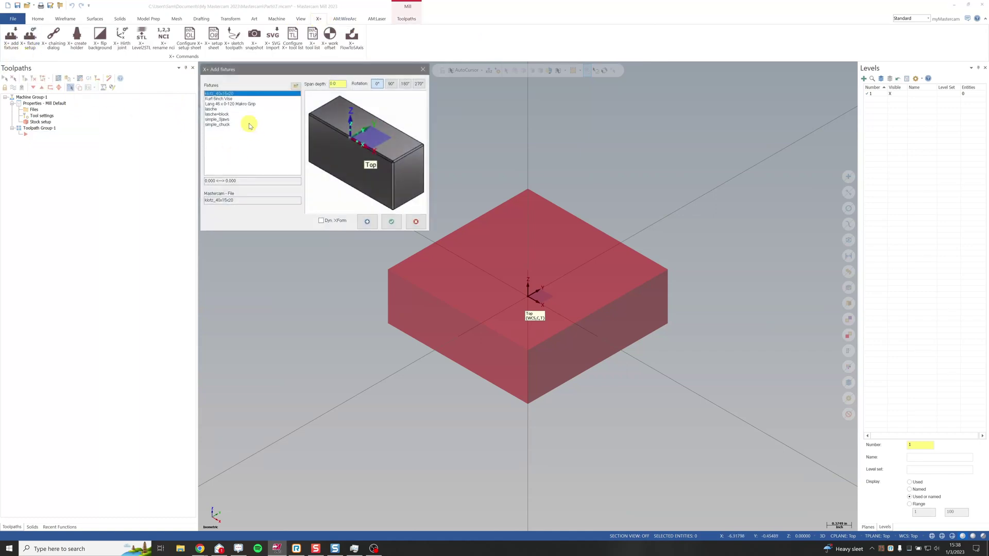
left_click(239, 99)
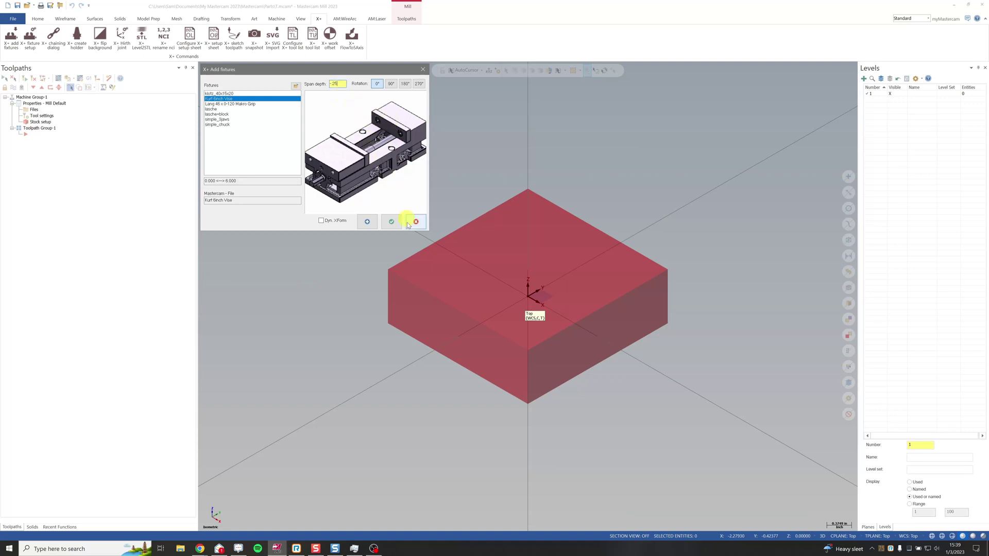
left_click(391, 222)
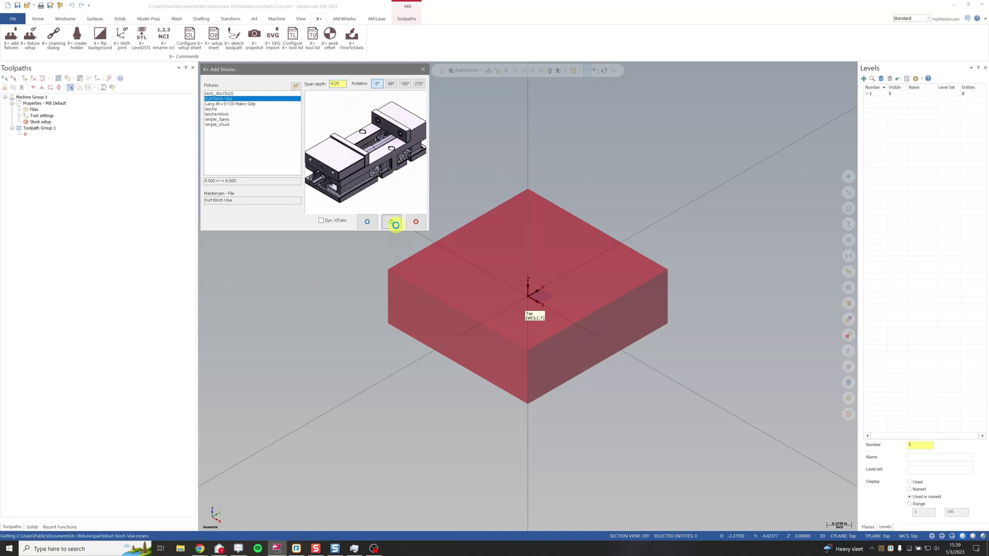
left_click(485, 136)
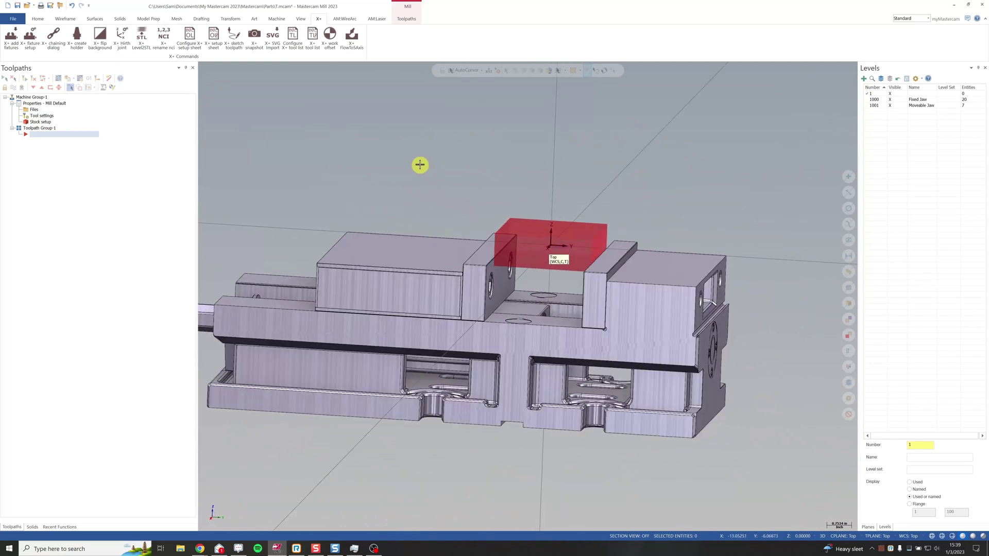
Show the Planes list, cancel a from-geometry plane, and select the vise solid
scroll(705, 219, "up", 2)
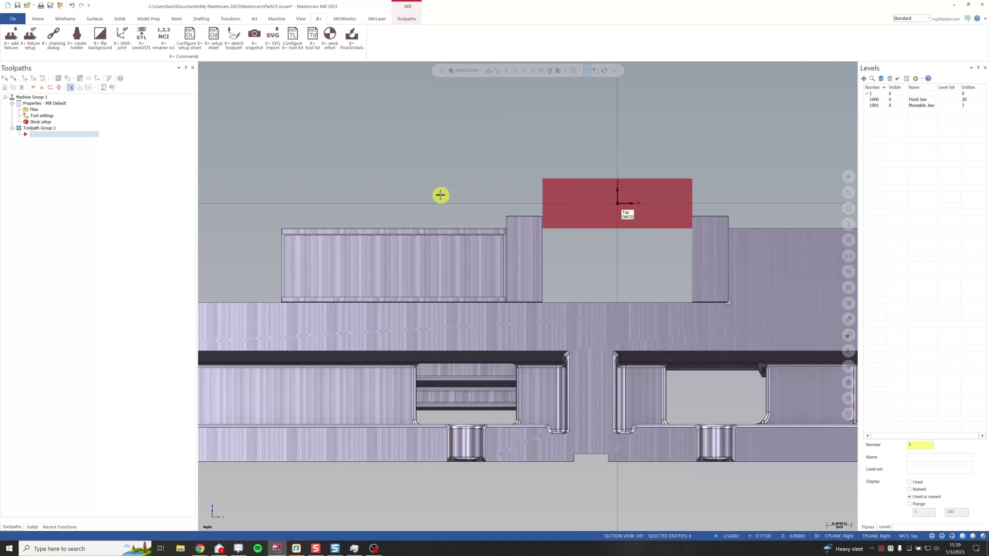
key("alt+7")
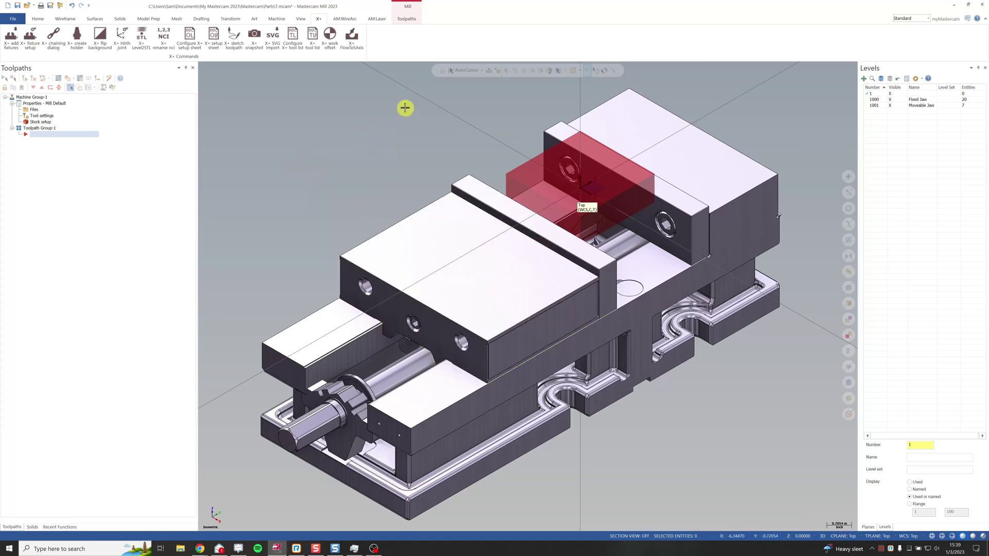
left_click(868, 527)
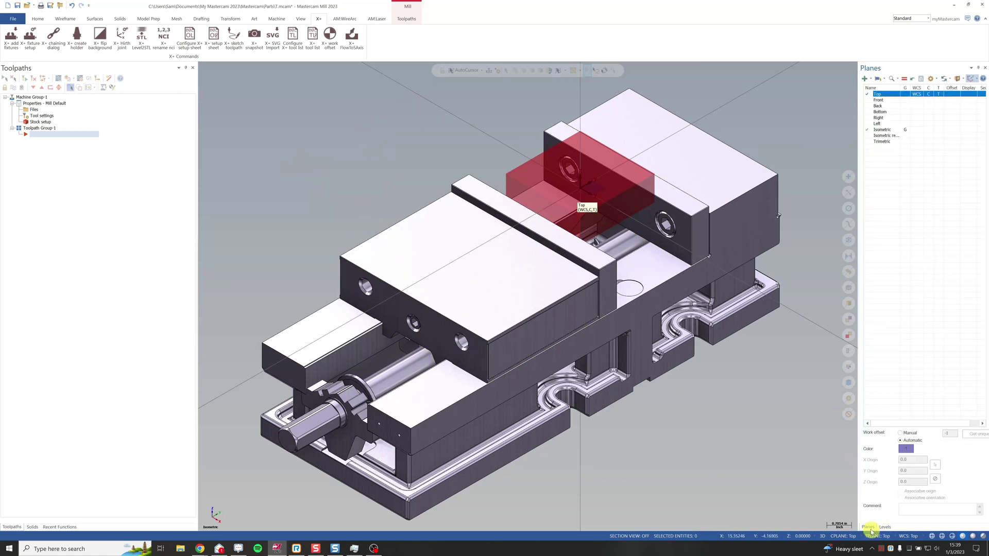
left_click(866, 80)
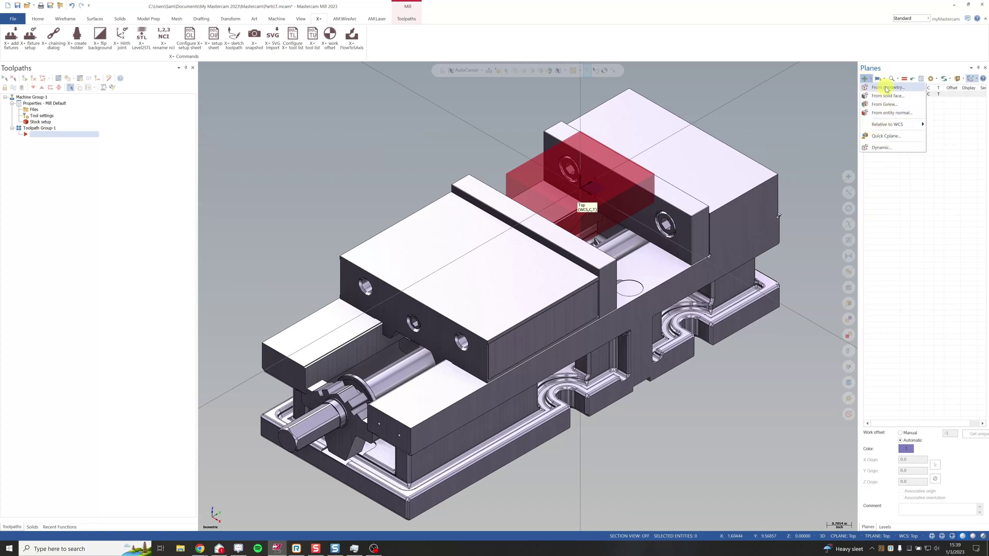
left_click(886, 88)
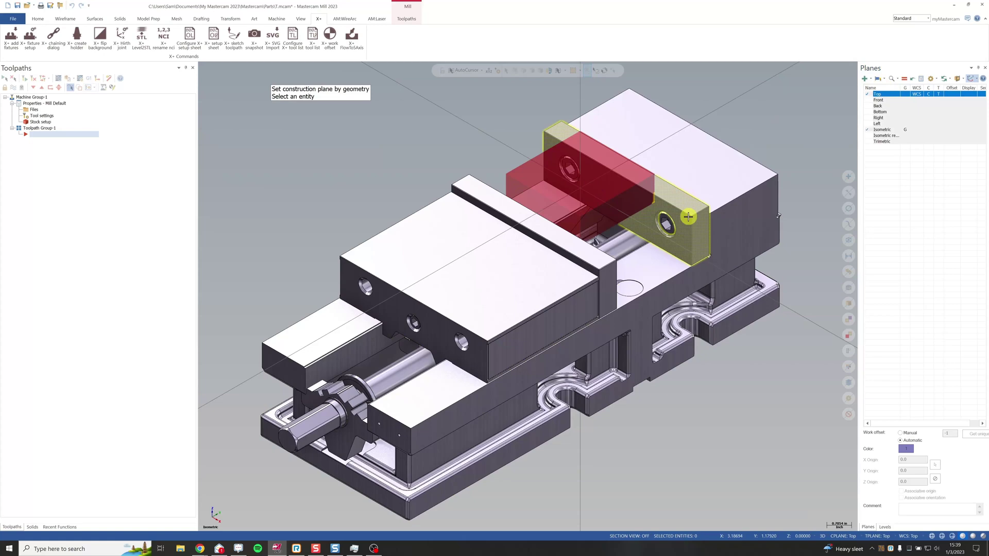
key("Escape")
left_click(691, 213)
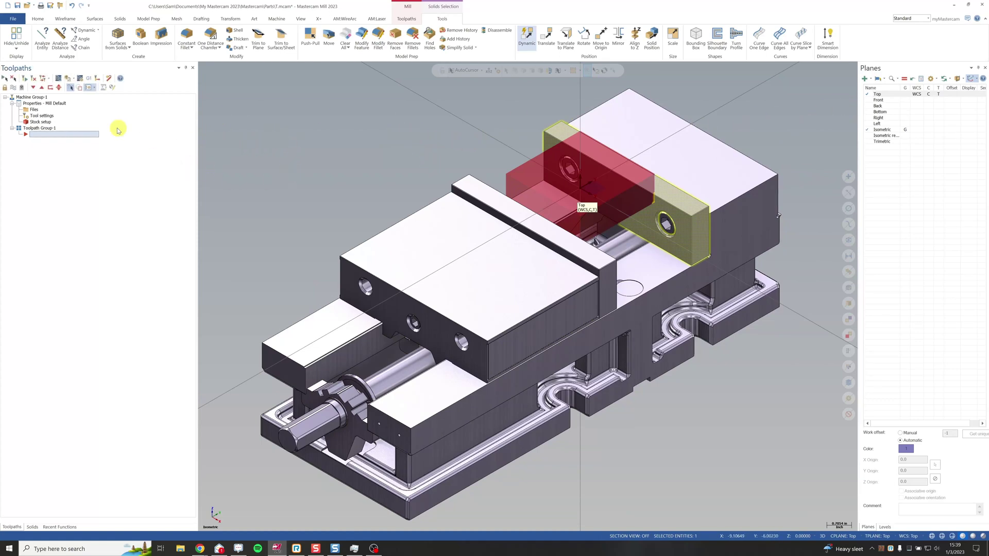
left_click(412, 20)
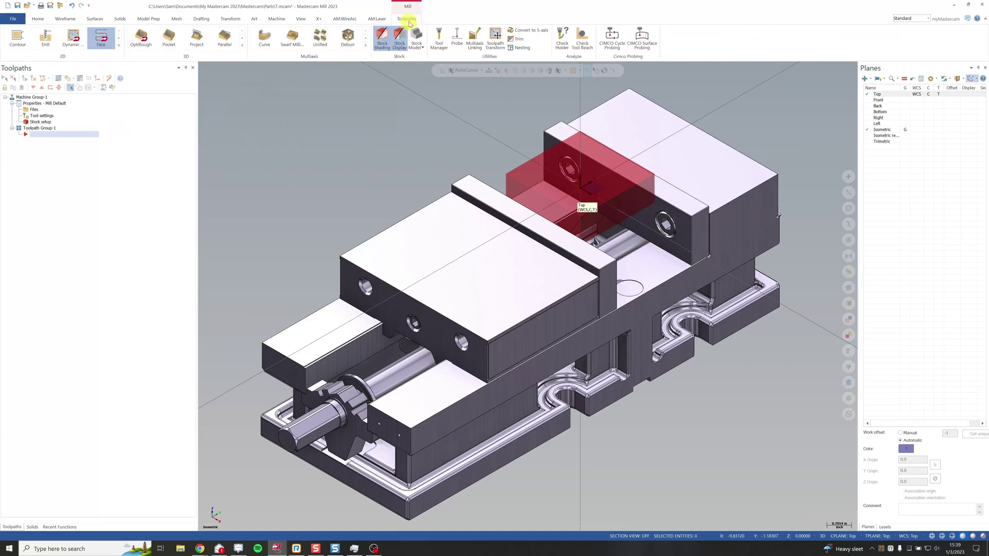
Create a Facing toolpath on the stock with the library's 3" FACE MILL, 0.5 top of stock, 0.0 depth
left_click(101, 37)
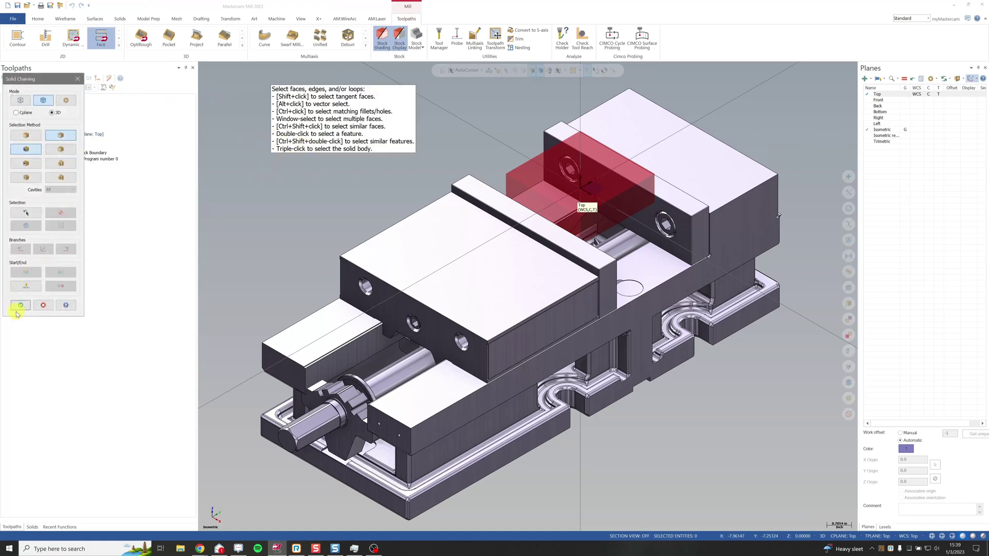
left_click(20, 305)
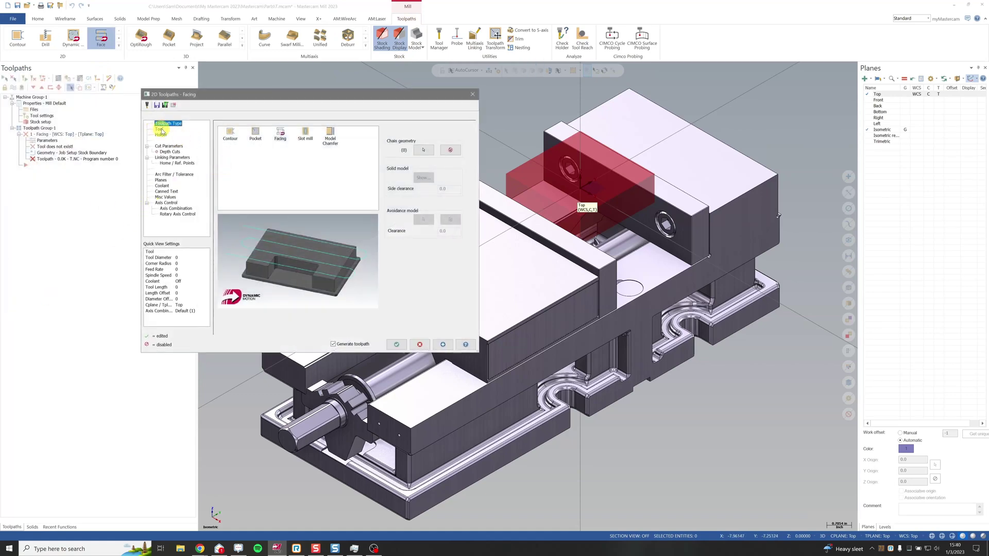
left_click(159, 129)
right_click(289, 162)
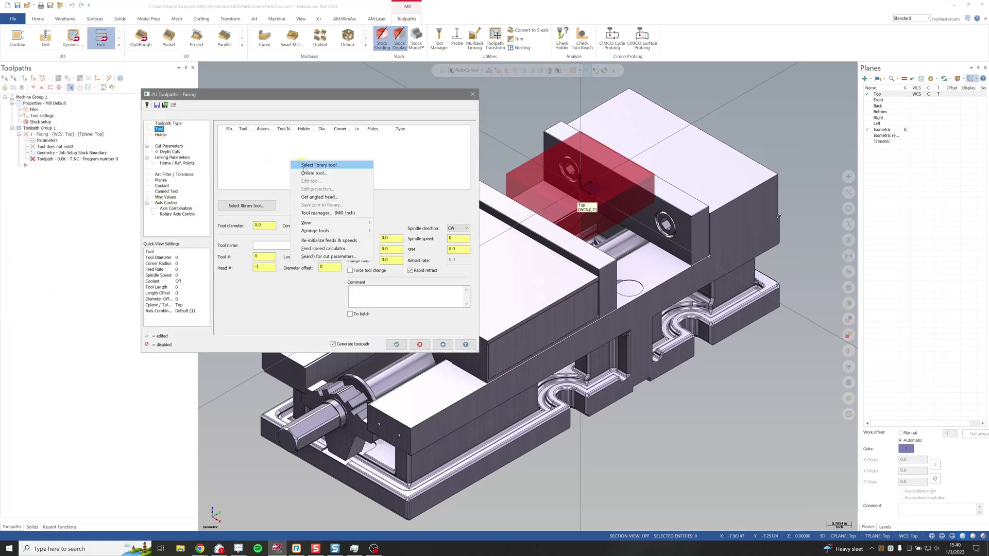
left_click(346, 166)
left_click(63, 124)
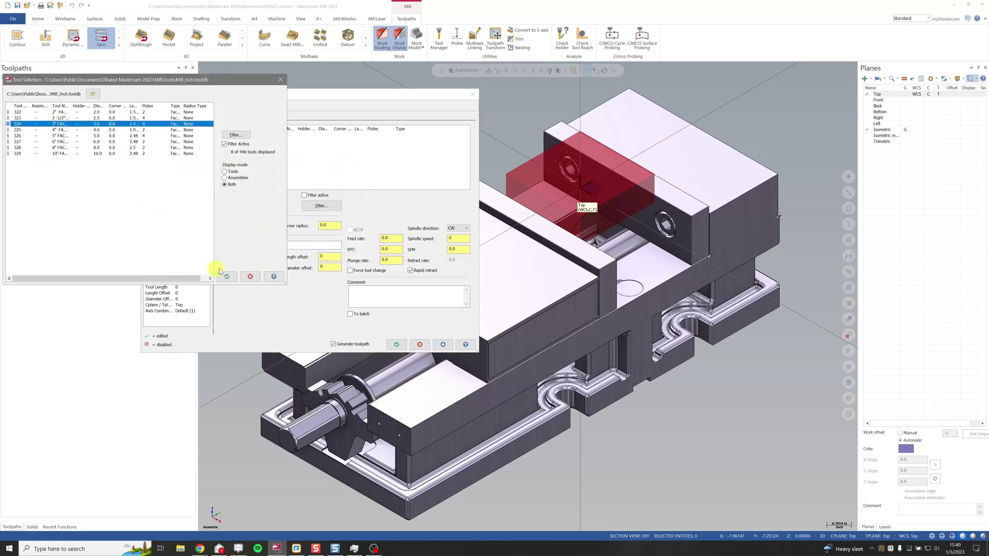
left_click(227, 278)
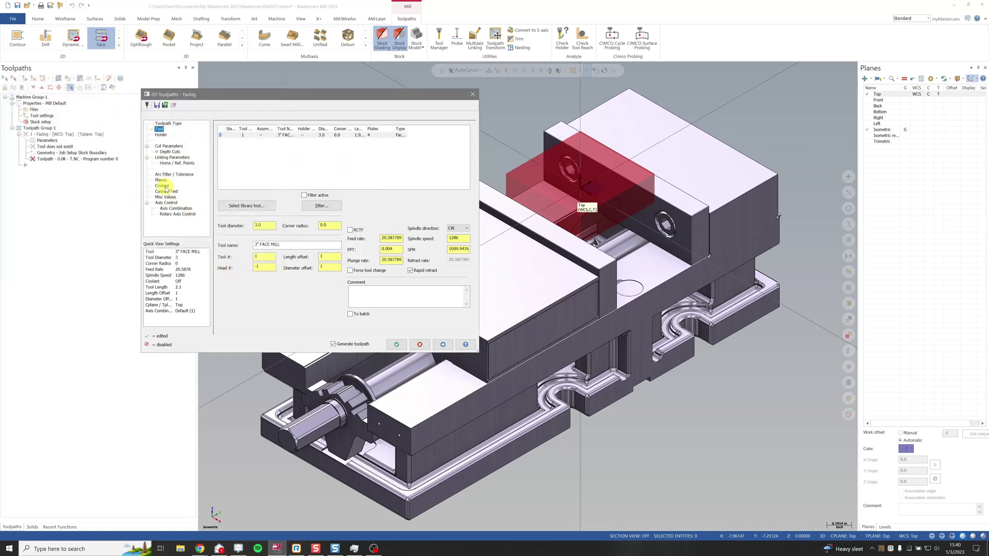
left_click(165, 158)
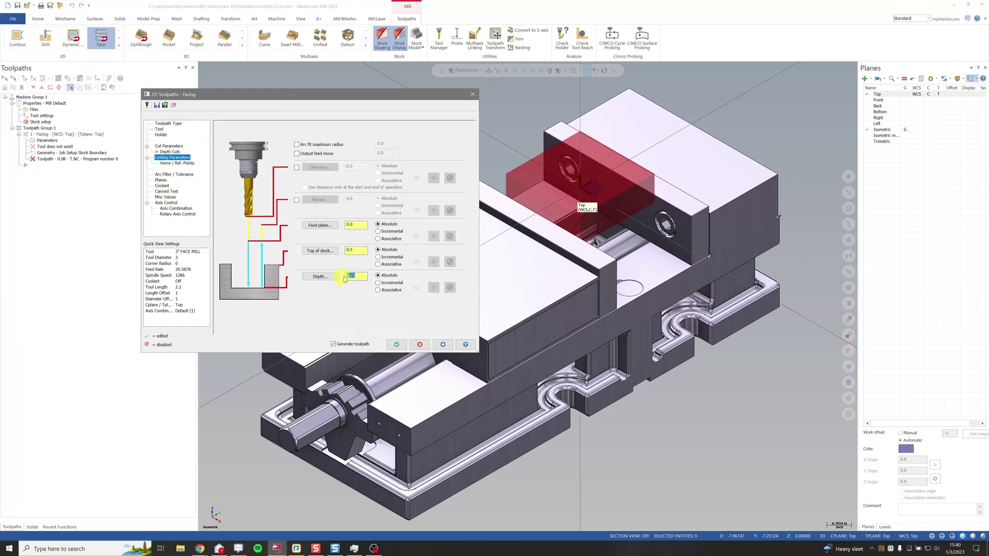
left_click(395, 344)
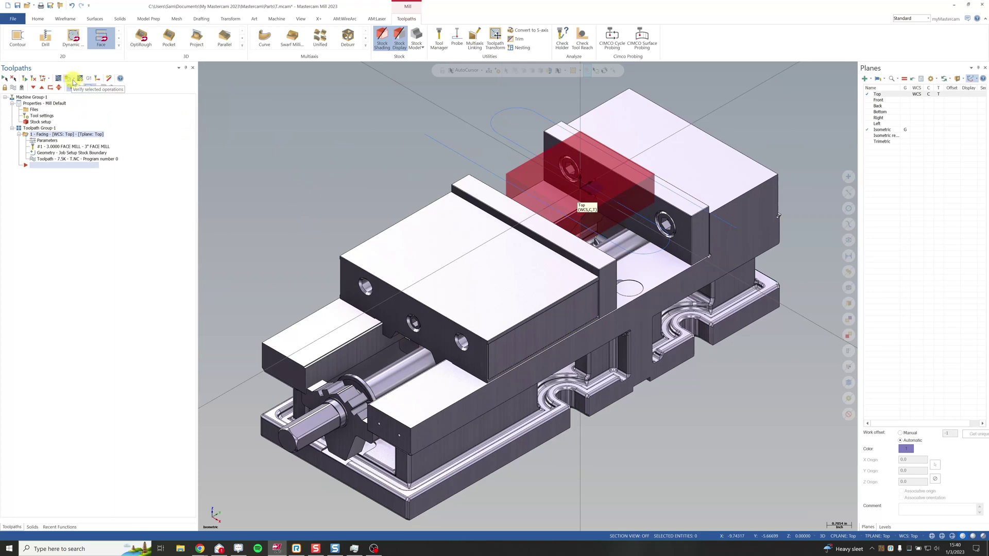
Include the Fixed Jaw and Movable Jaw fixtures in Simulator options, then verify the facing toolpath
left_click(80, 79)
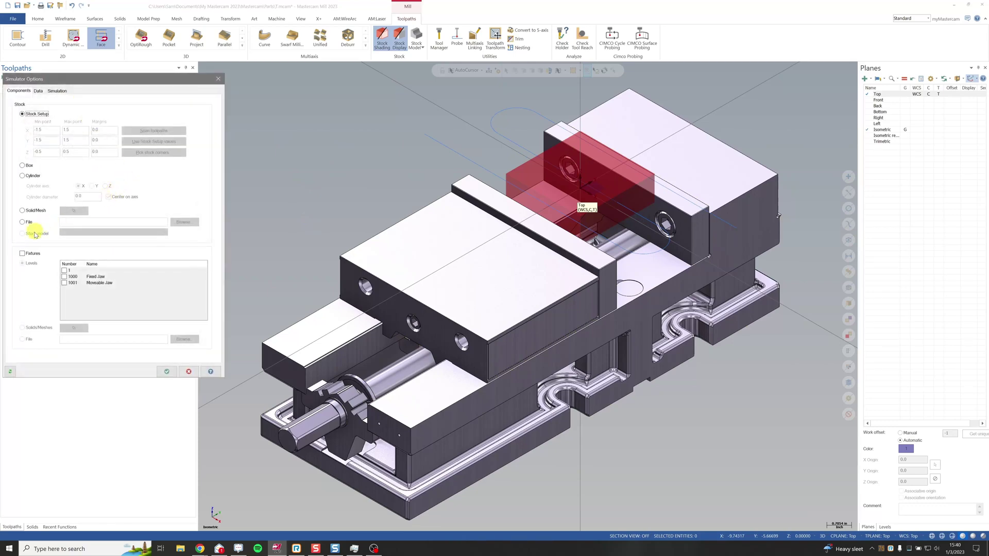
left_click(33, 254)
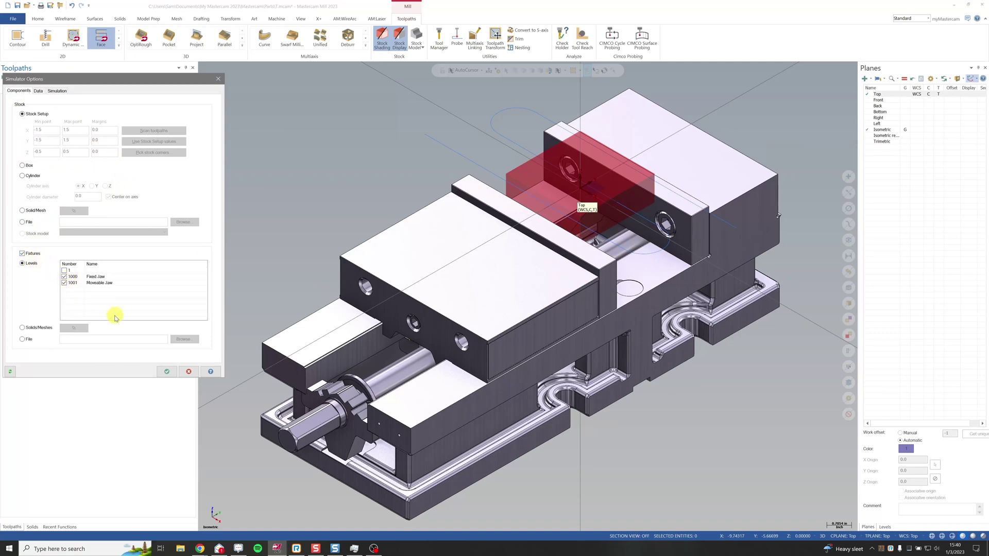
left_click(166, 372)
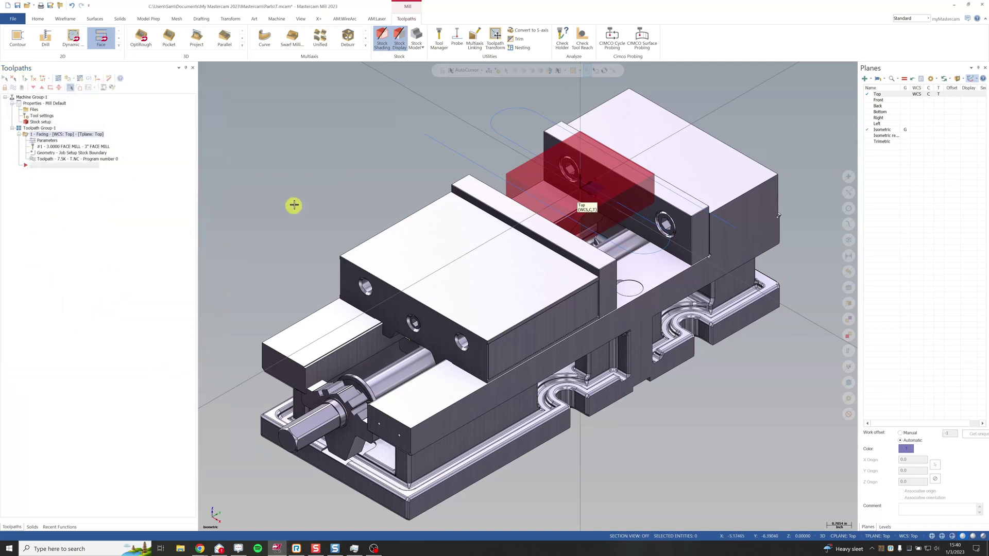
left_click(59, 78)
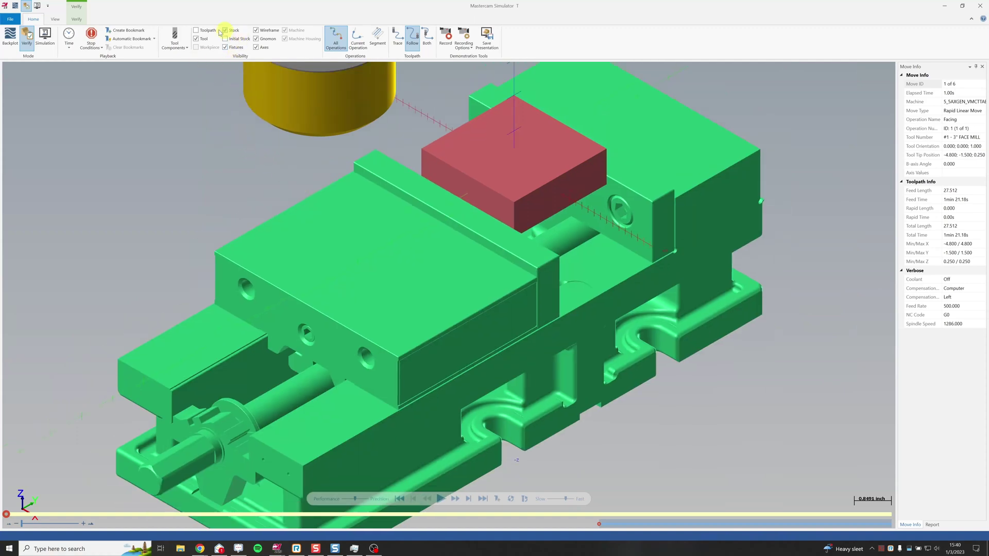
Cycle the vise fixture display through translucent, hidden, and back to solid
left_click(226, 49)
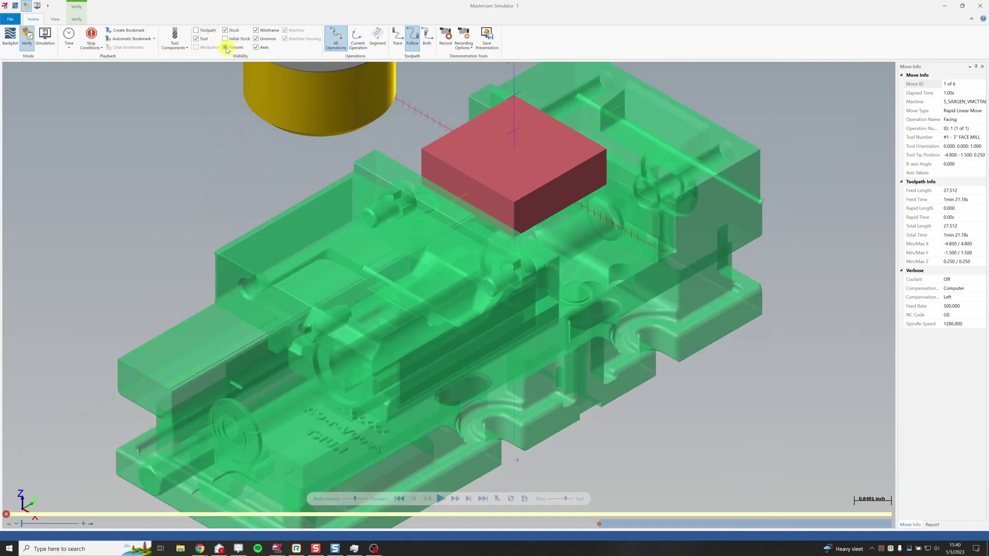
left_click(226, 48)
left_click(226, 47)
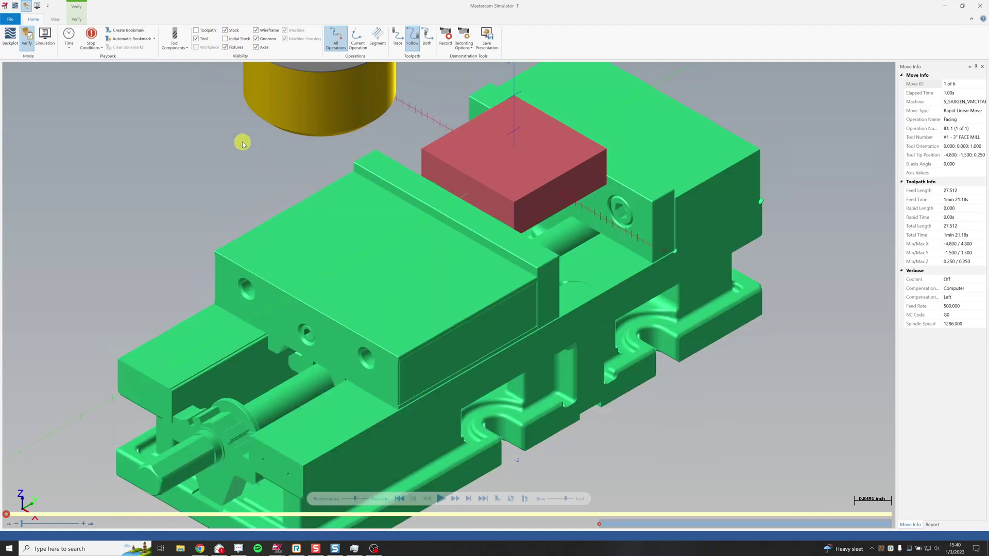
Run the facing simulation from a lower viewing angle, pause it, and minimize Simulator back to Mastercam
middle_click_drag(242, 145, 355, 371)
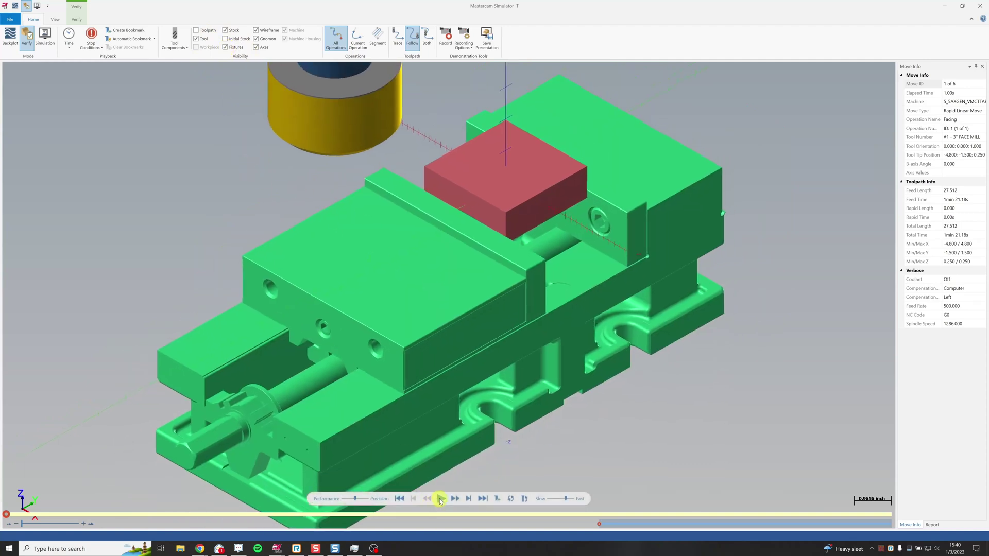
left_click(441, 499)
middle_click_drag(737, 370, 287, 261)
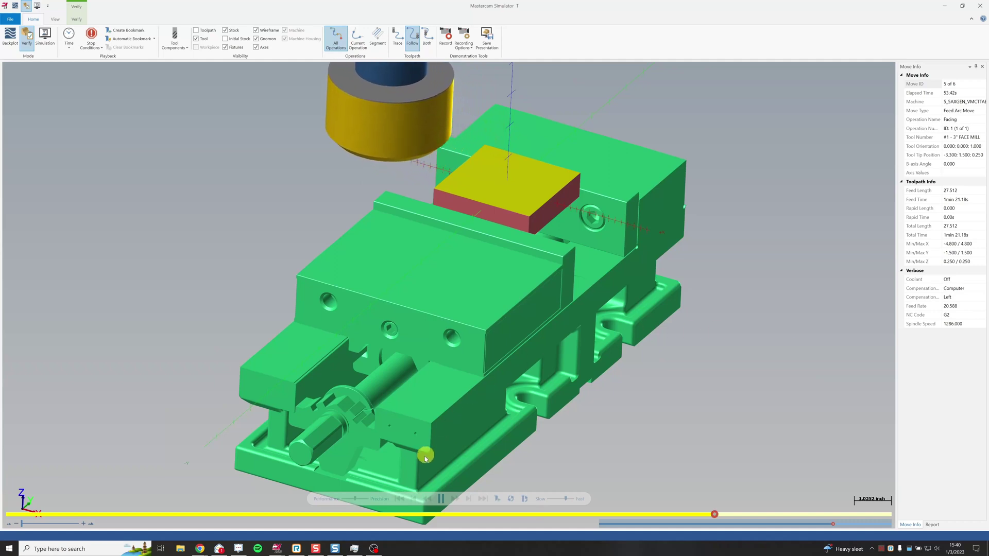
left_click(441, 499)
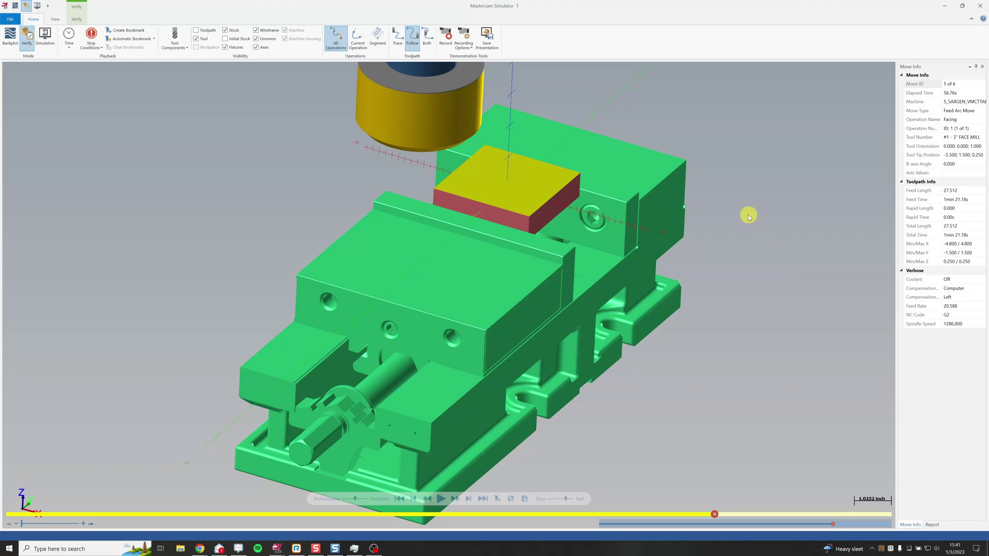
left_click(946, 6)
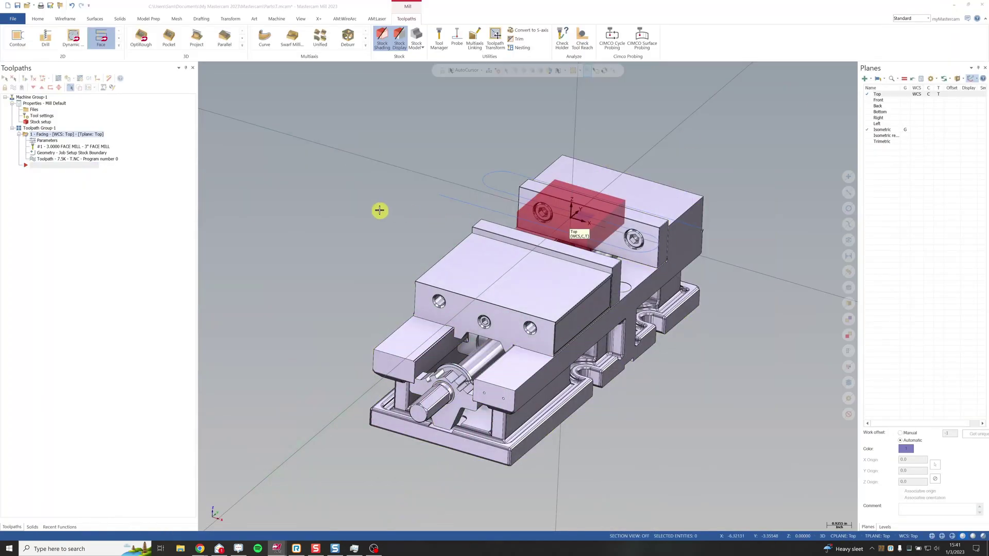